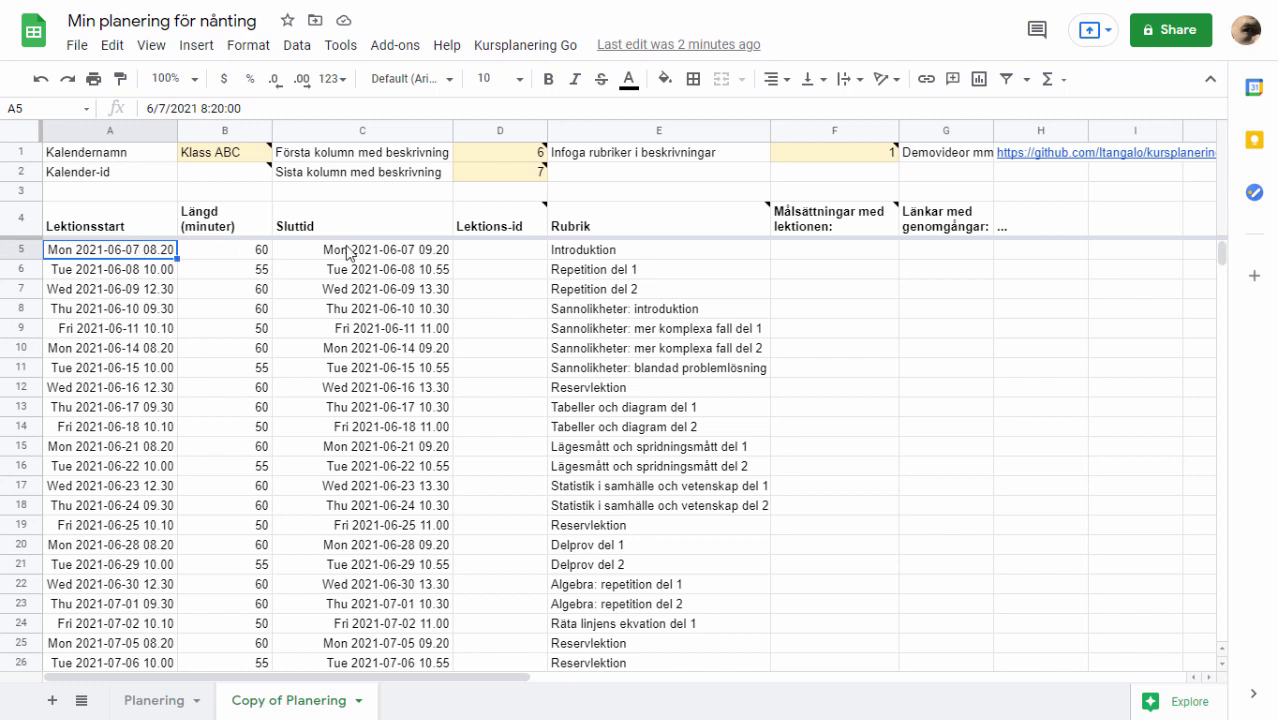
click(346, 250)
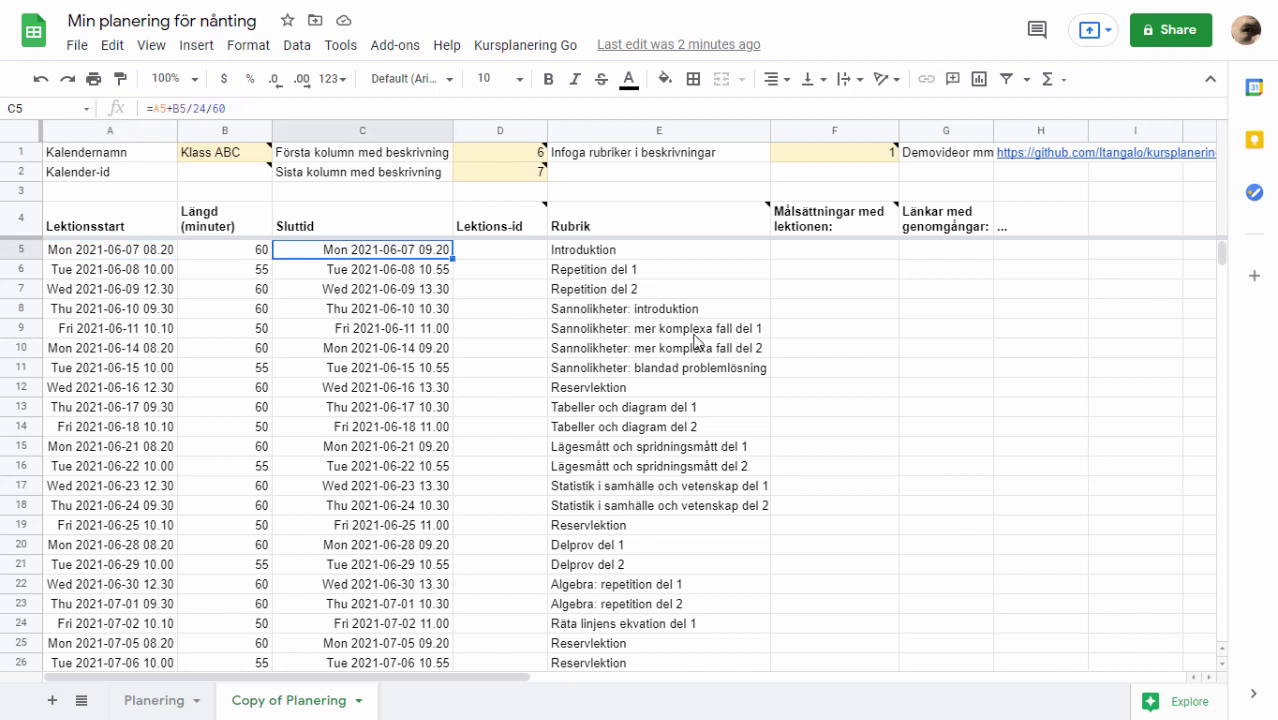
drag(613, 256, 620, 352)
click(612, 258)
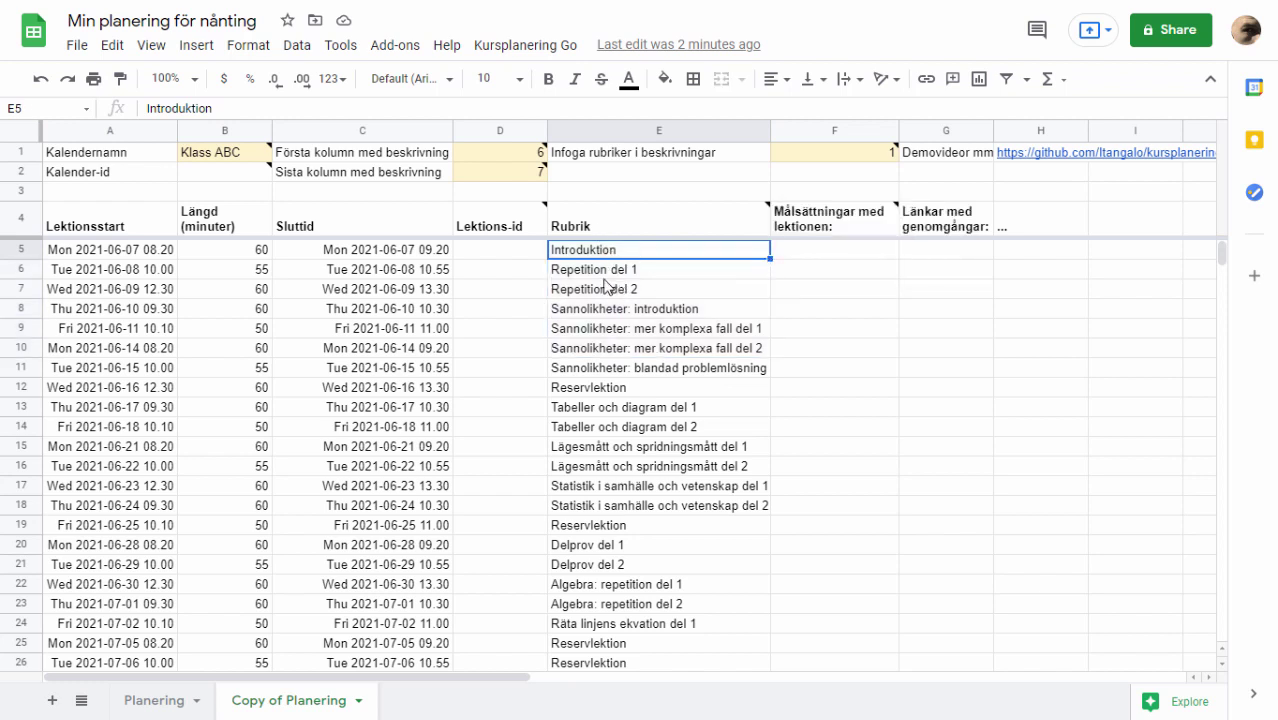
- Clear the lesson start, length and end time cells in A6:C27, keeping the first lesson's row
click(127, 255)
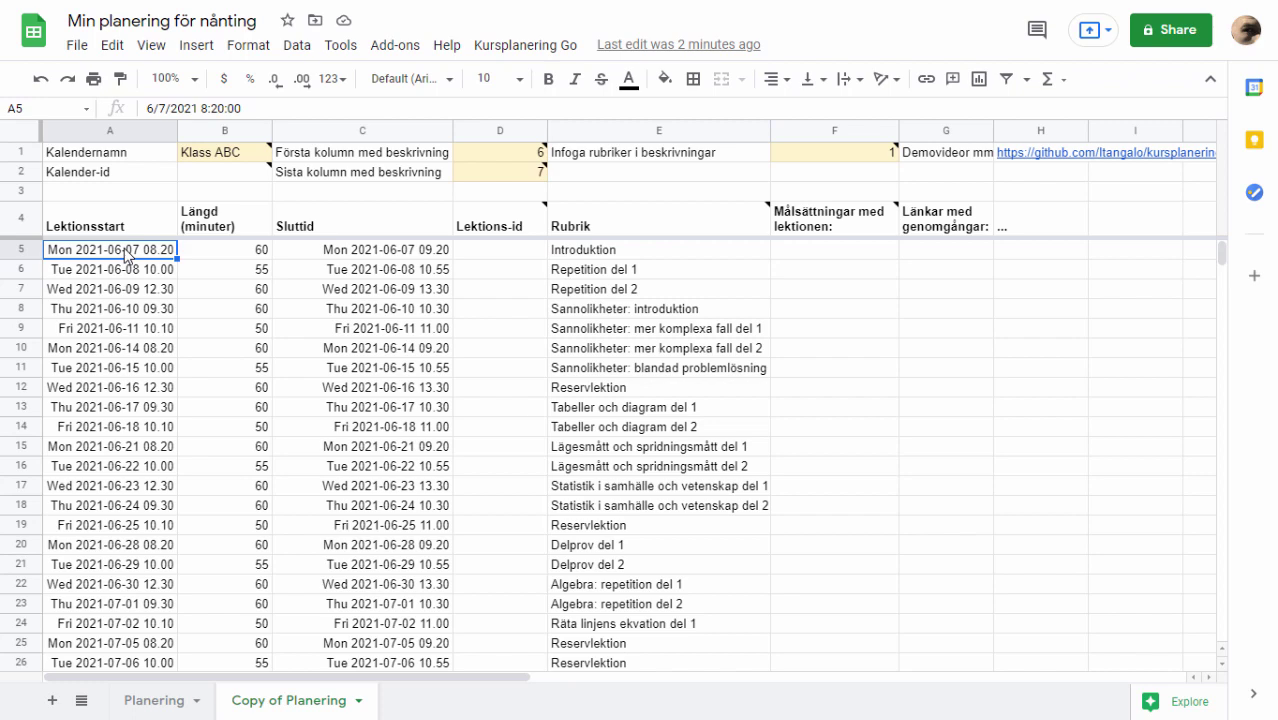
key(Down)
key(shift+Right)
key(shift+Right)
key(ctrl+shift+Down)
key(Delete)
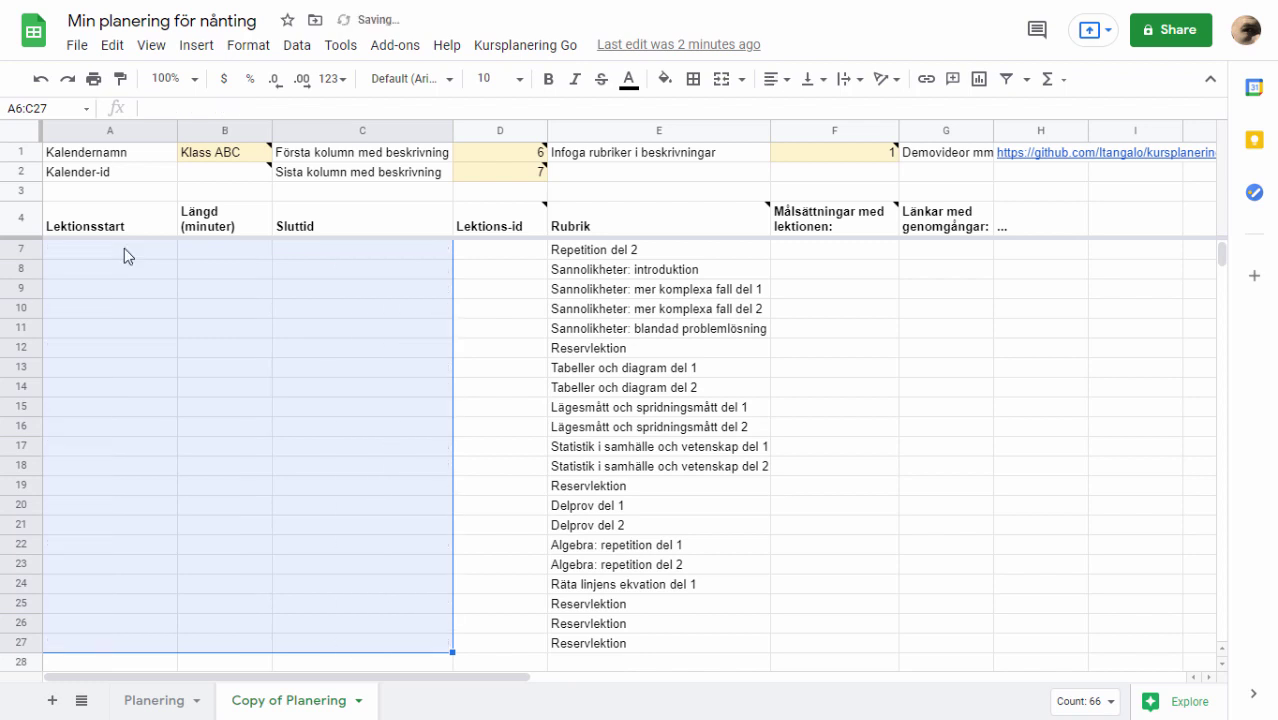
key(Up)
key(Up)
key(Down)
key(Down)
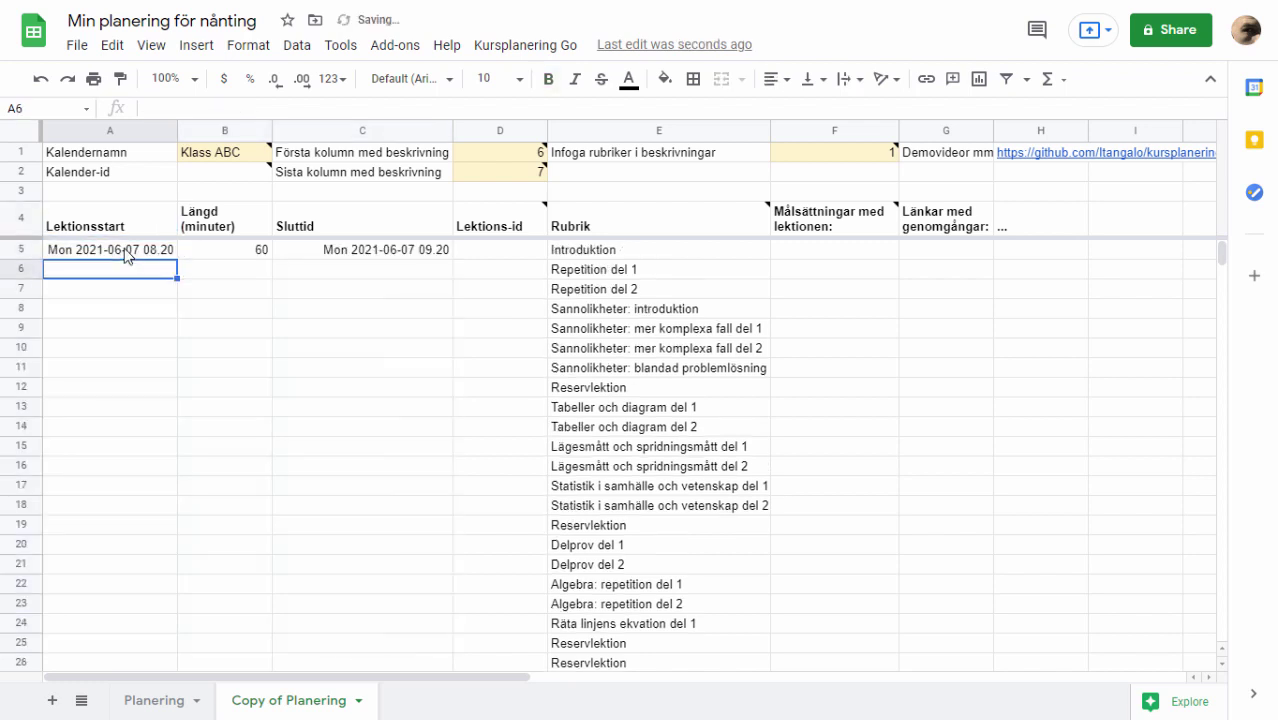
key(Up)
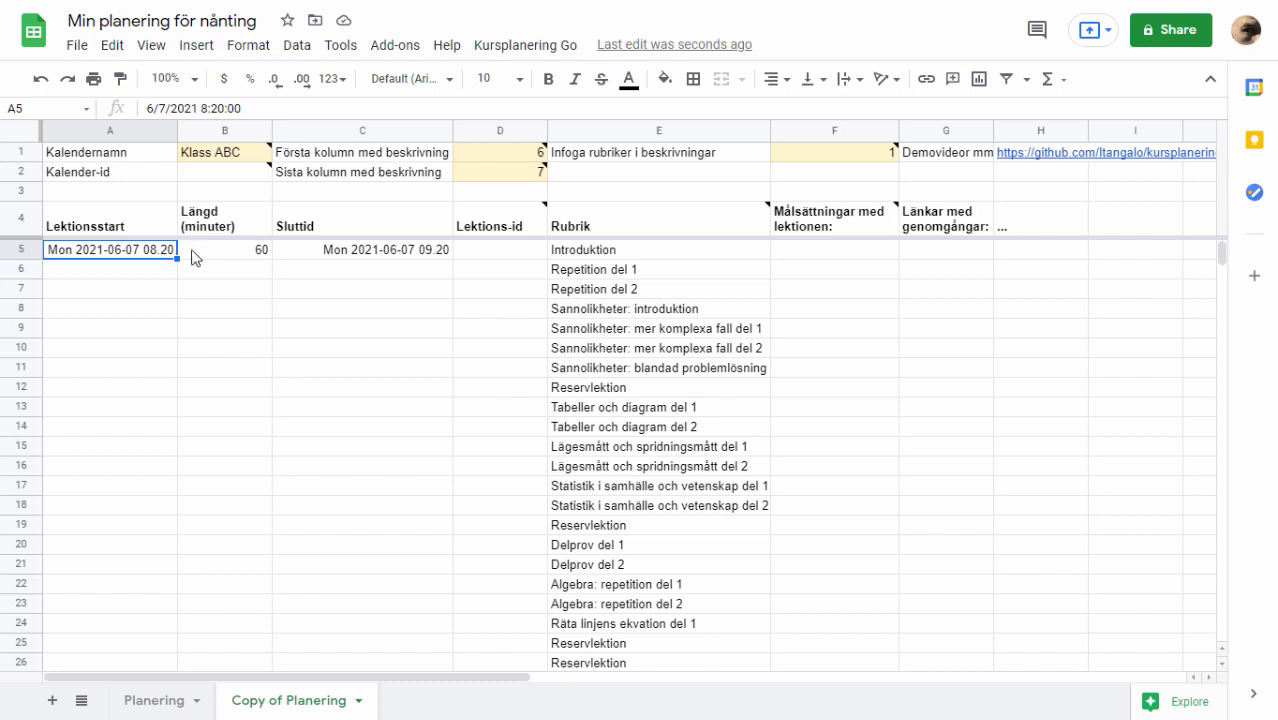
click(220, 256)
click(380, 258)
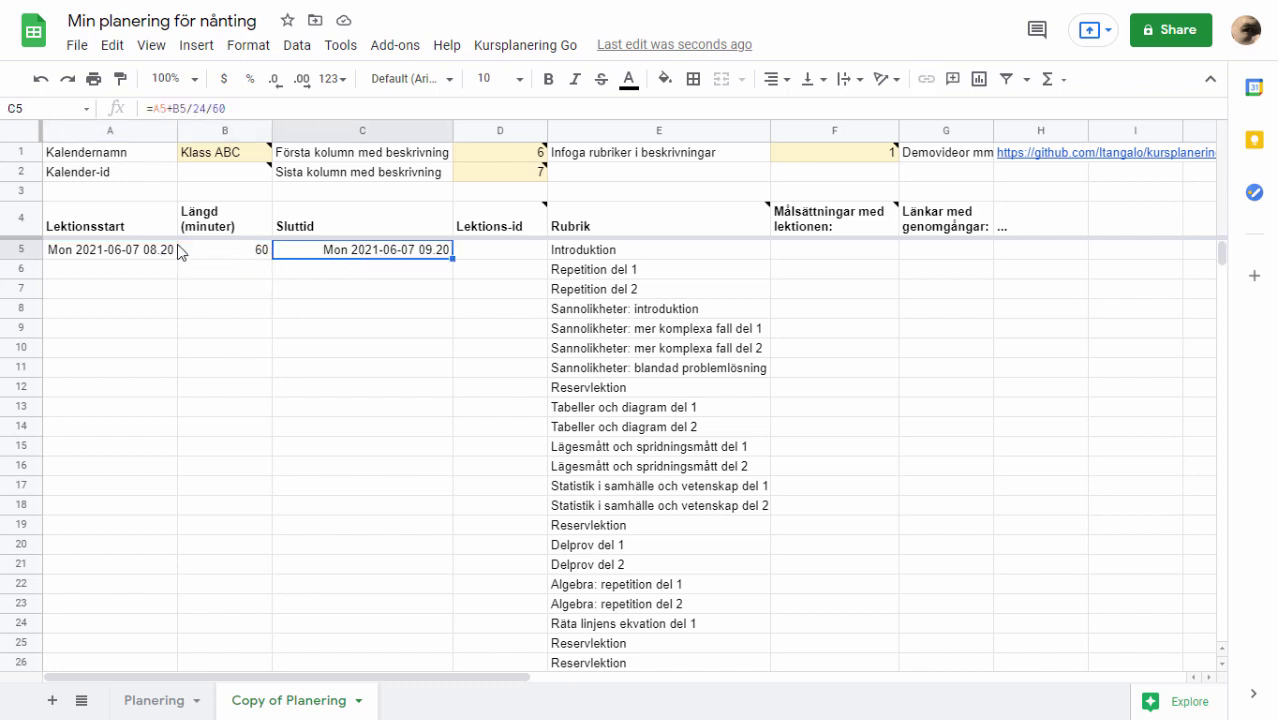
click(142, 258)
click(230, 262)
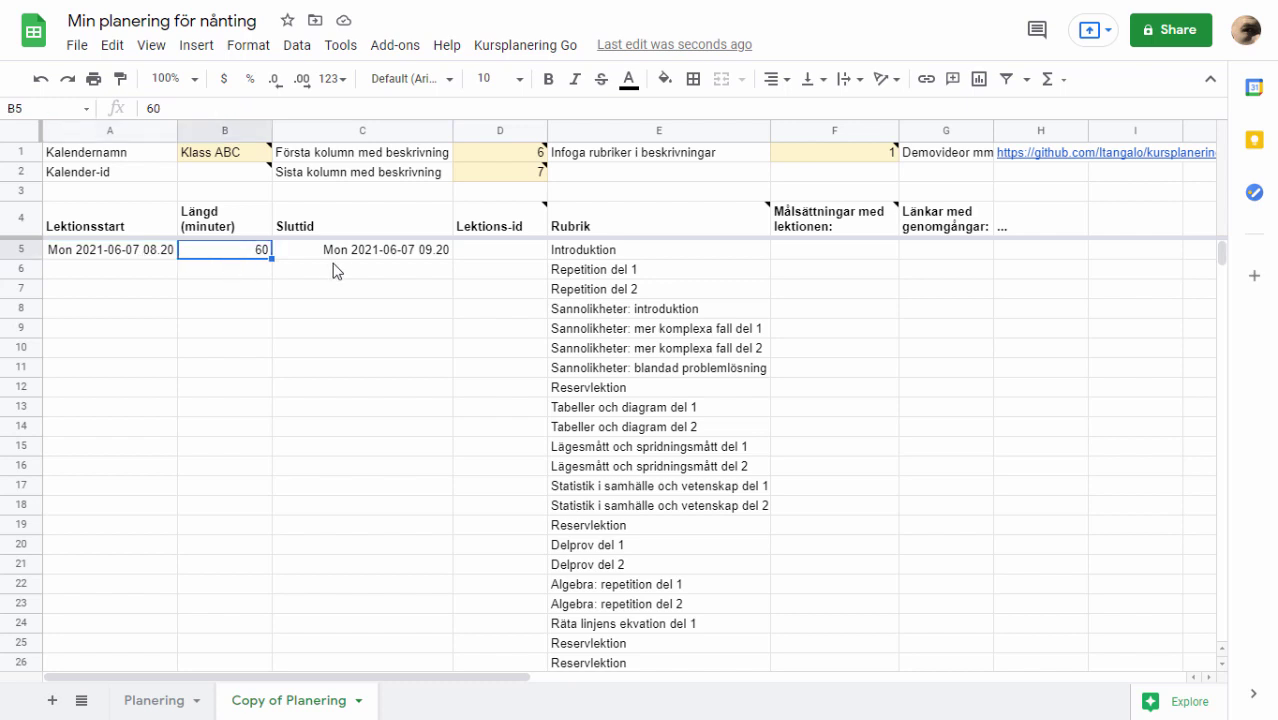
click(373, 256)
click(172, 272)
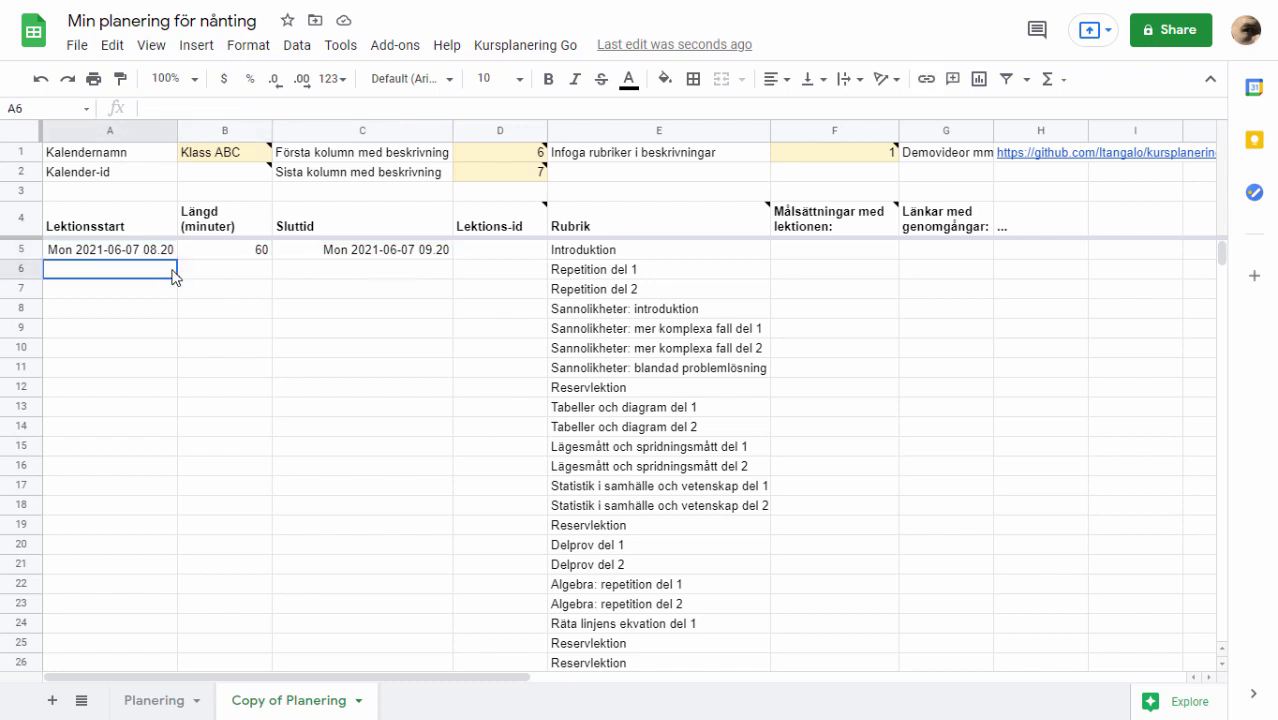
text(2021-06-0)
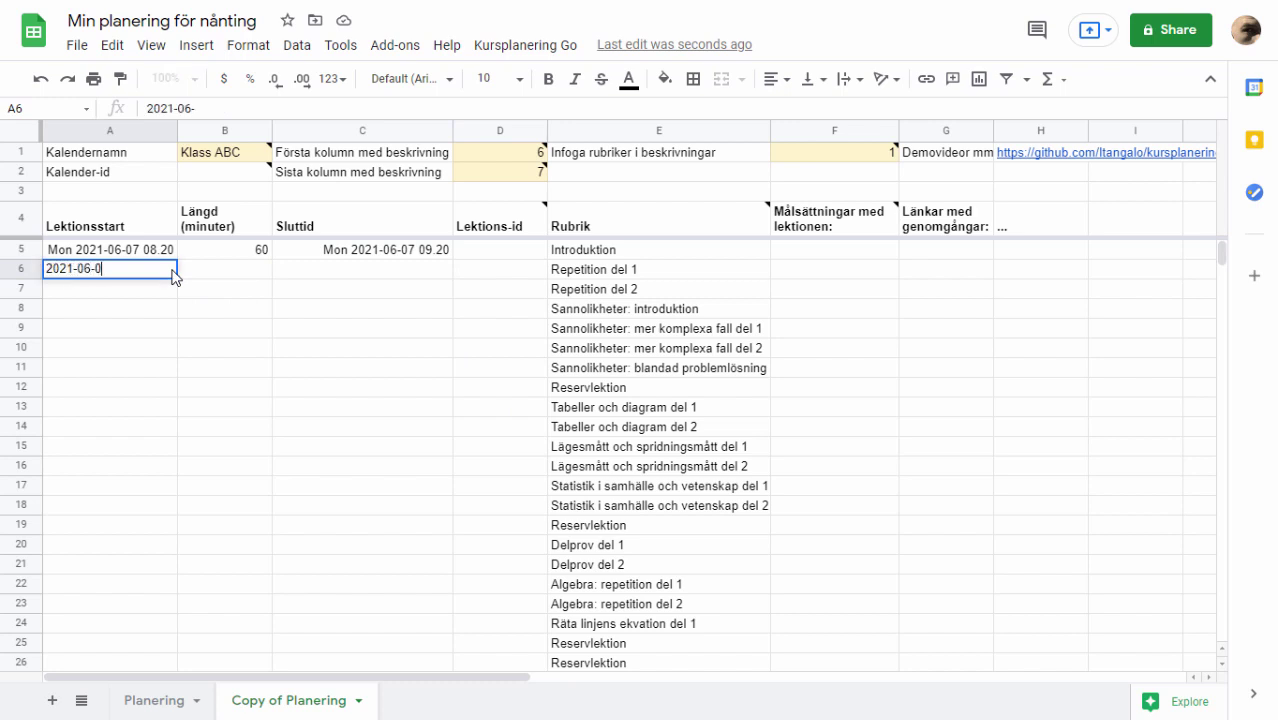
text(9 10:15)
key(Return)
key(Up)
key(Right)
text(55)
key(Return)
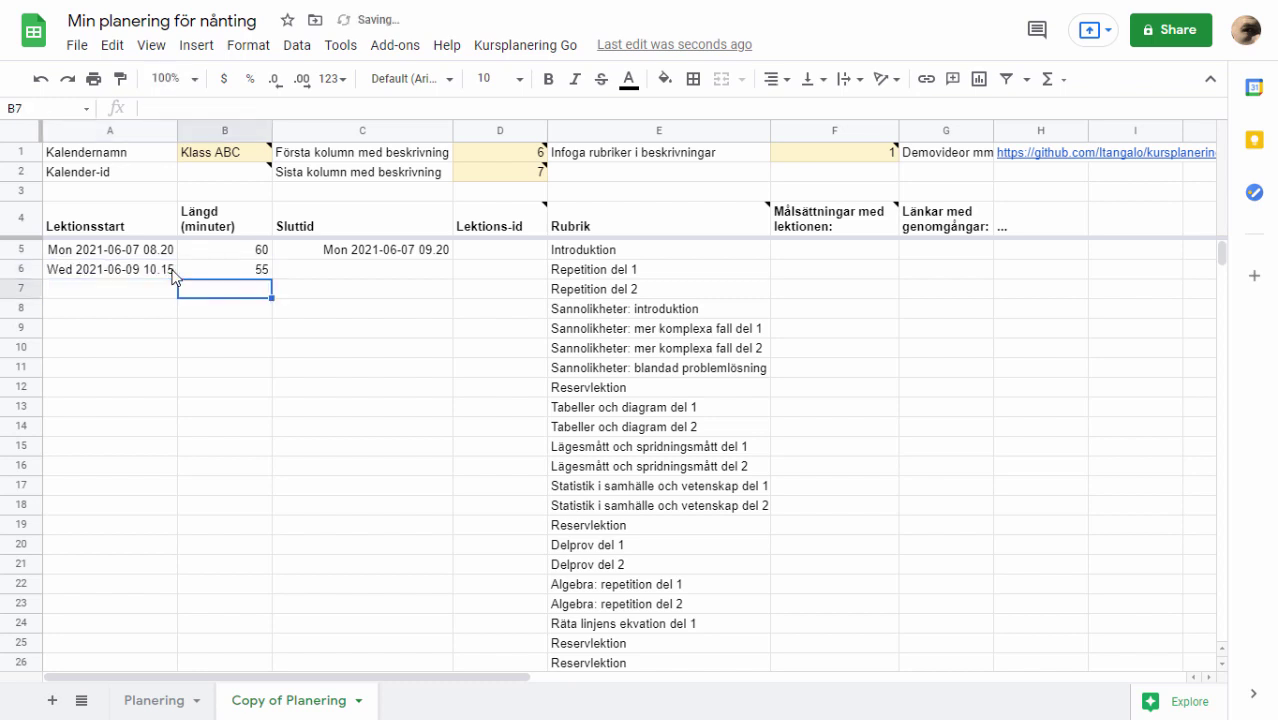
- Copy the end time formula from C5 into C6
key(Right)
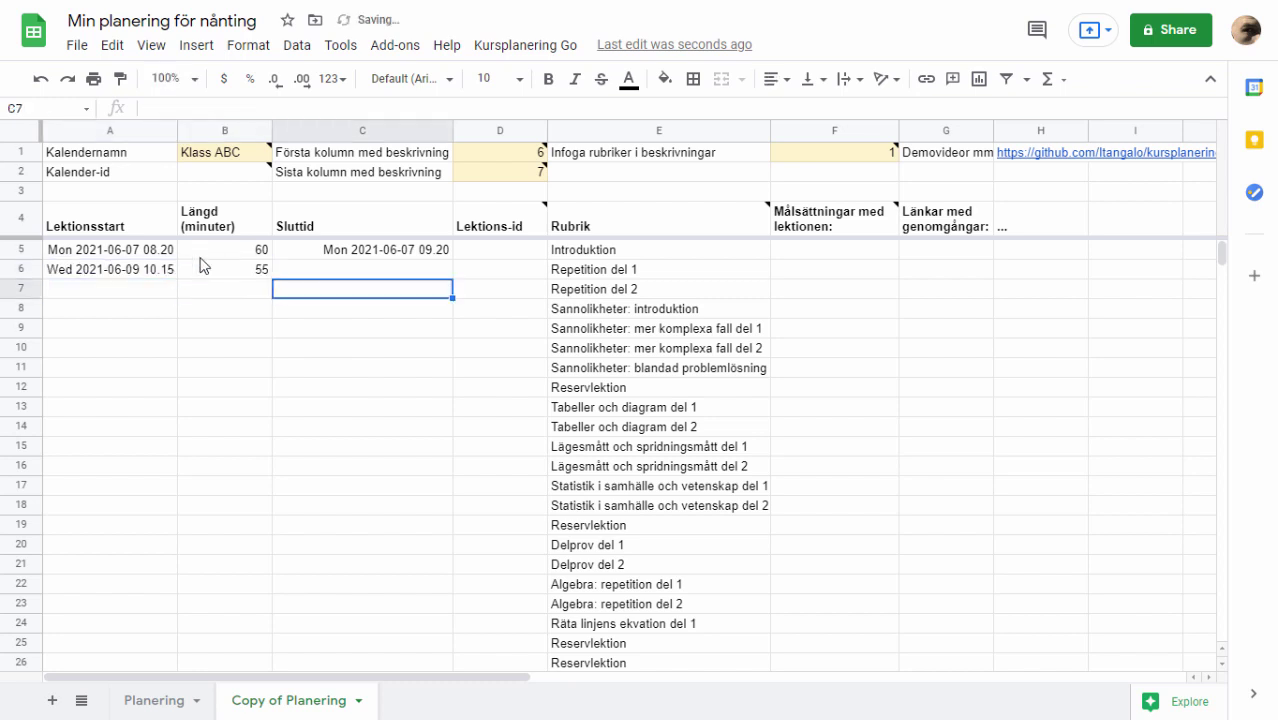
click(352, 256)
key(ctrl+c)
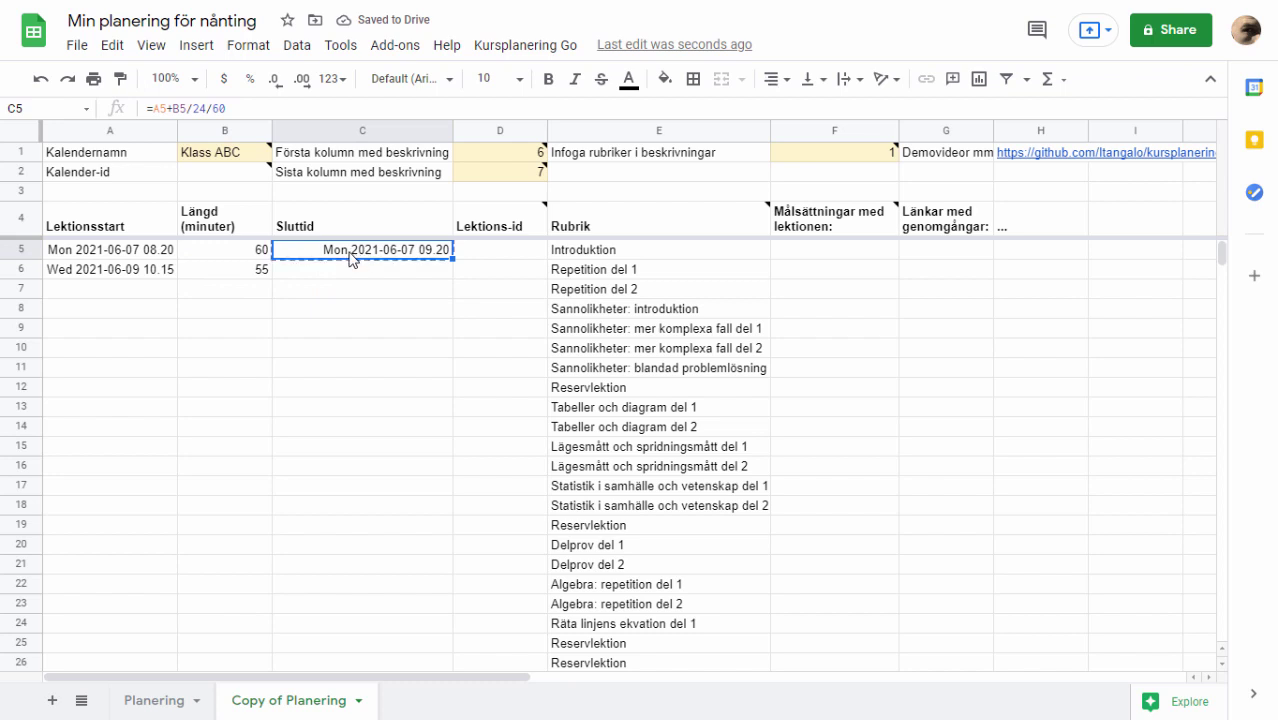
key(Down)
key(ctrl+v)
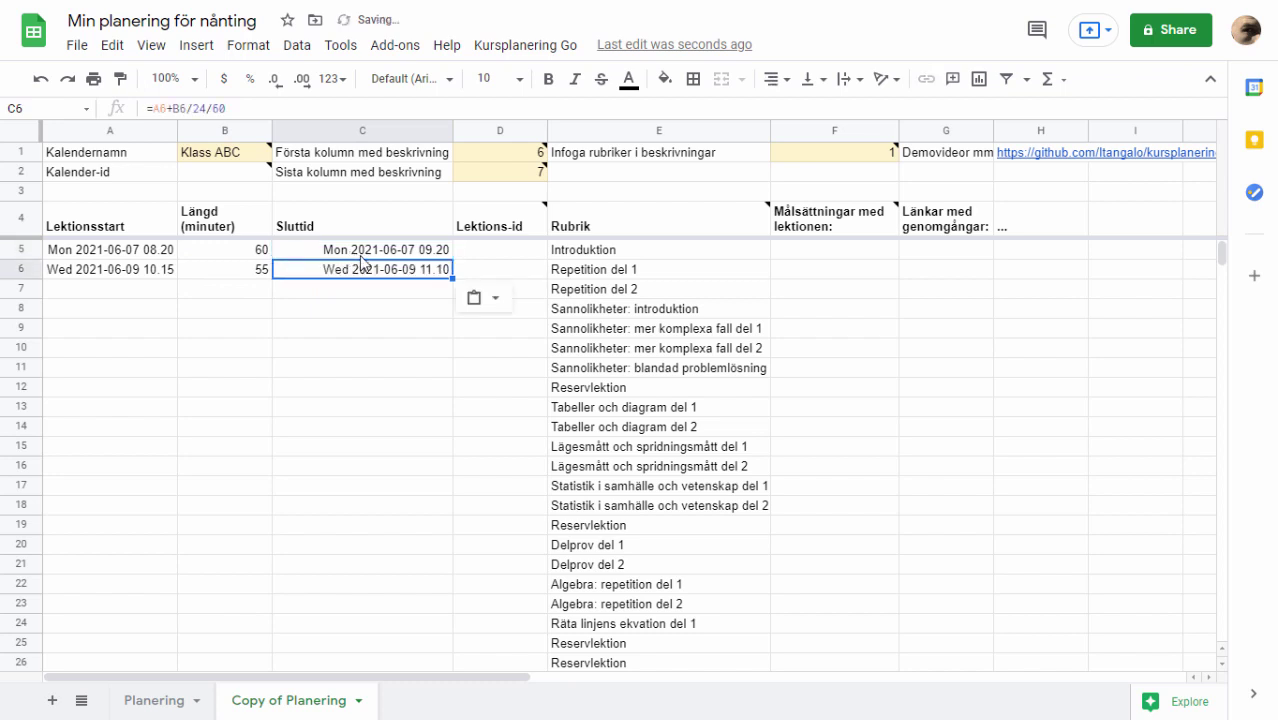
- Enter the third lesson in row 7 with start 2021-06-10 10.00 and a length of 60 minutes
click(137, 290)
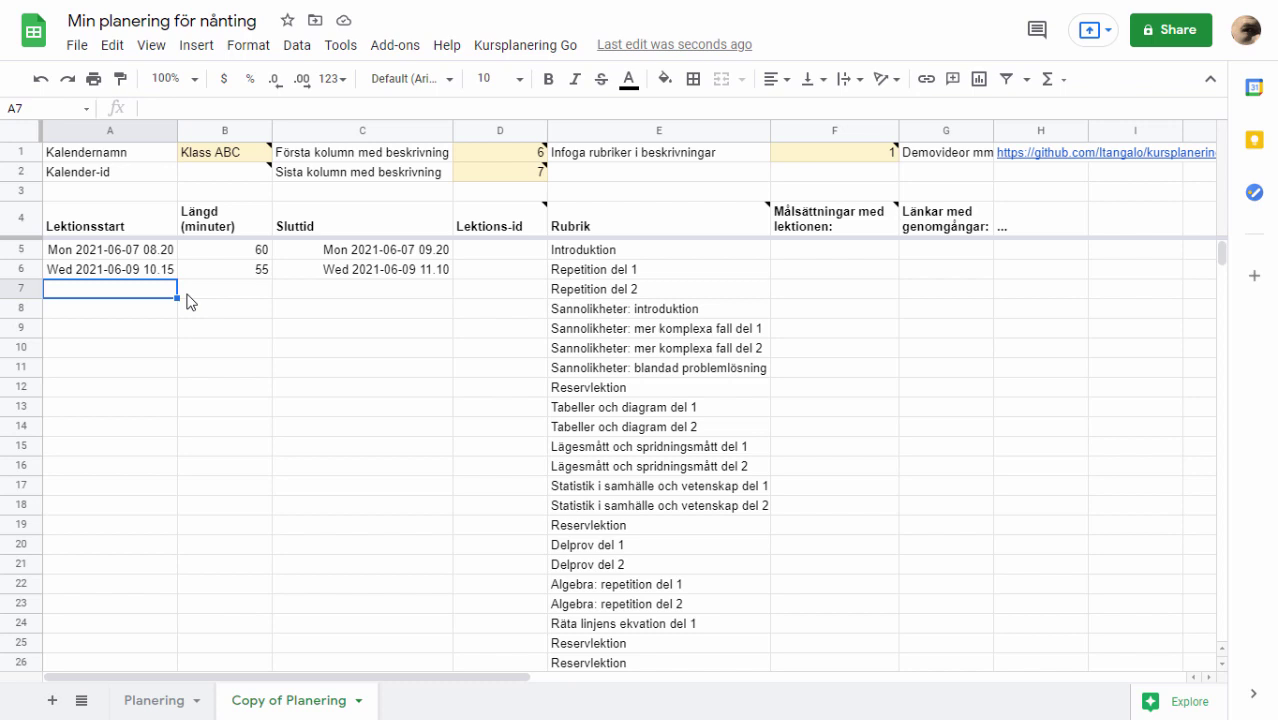
text(112)
key(BackSpace)
key(BackSpace)
text(.)
key(BackSpace)
key(BackSpace)
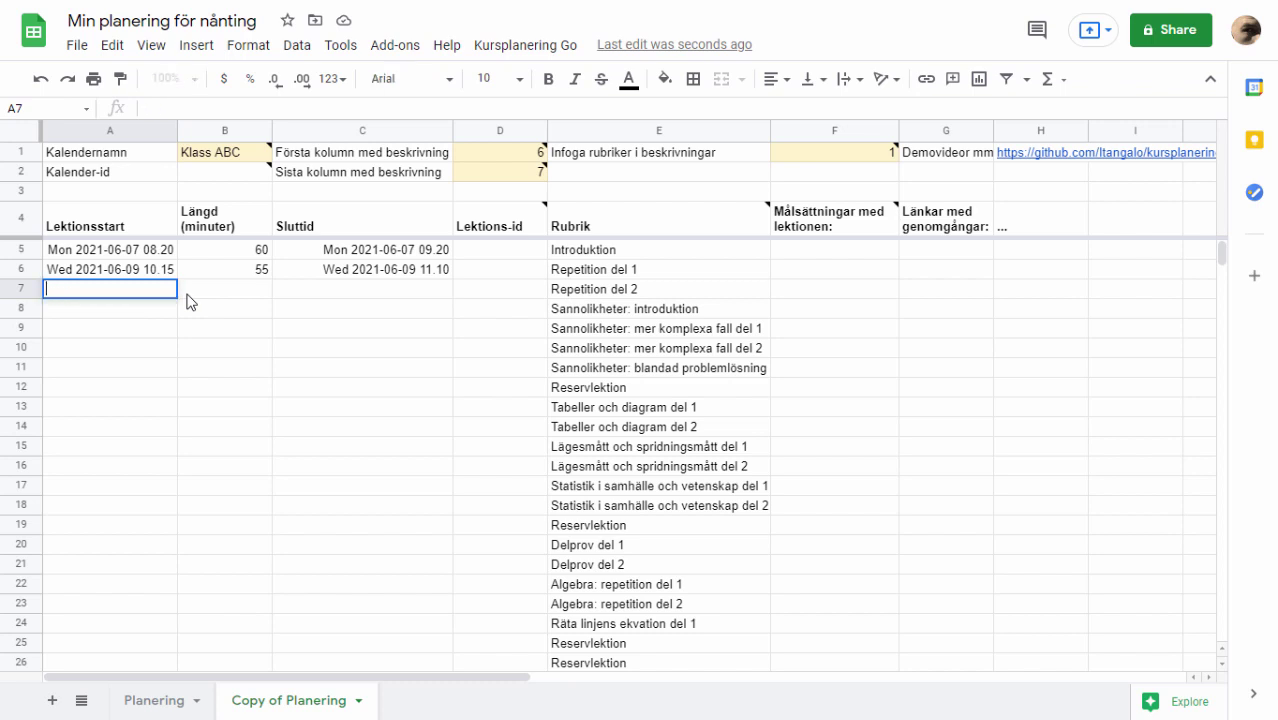
text(2021-06-10 )
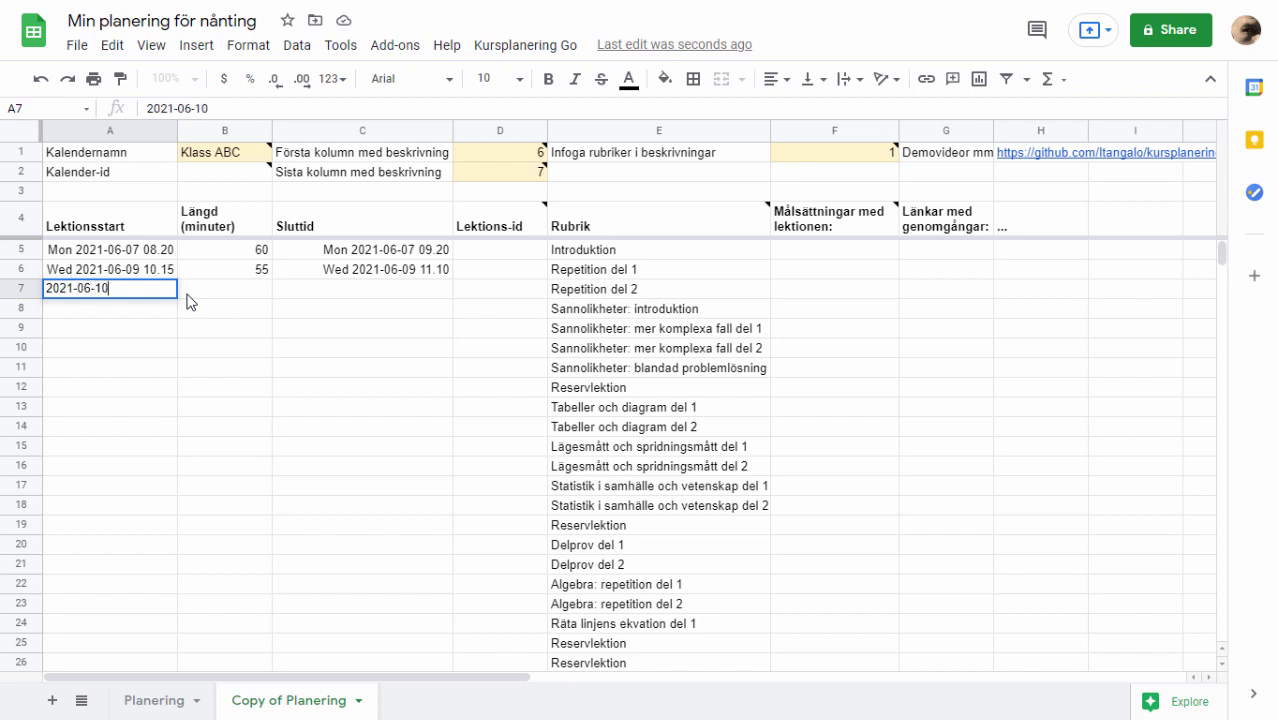
text(10.00)
key(Return)
click(187, 295)
text(60)
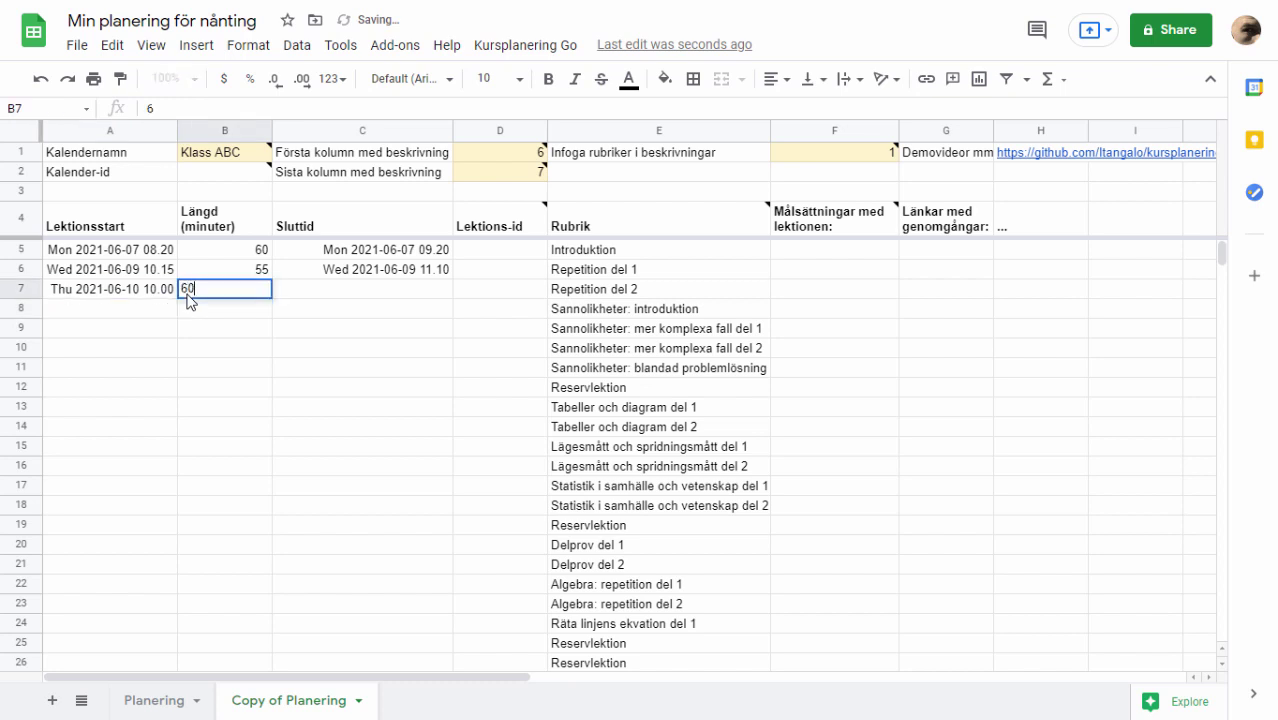
key(Return)
- Enter the fourth lesson in row 8 with start 2021-06-10 11.00 and a length of 60 minutes
key(Left)
text(2021)
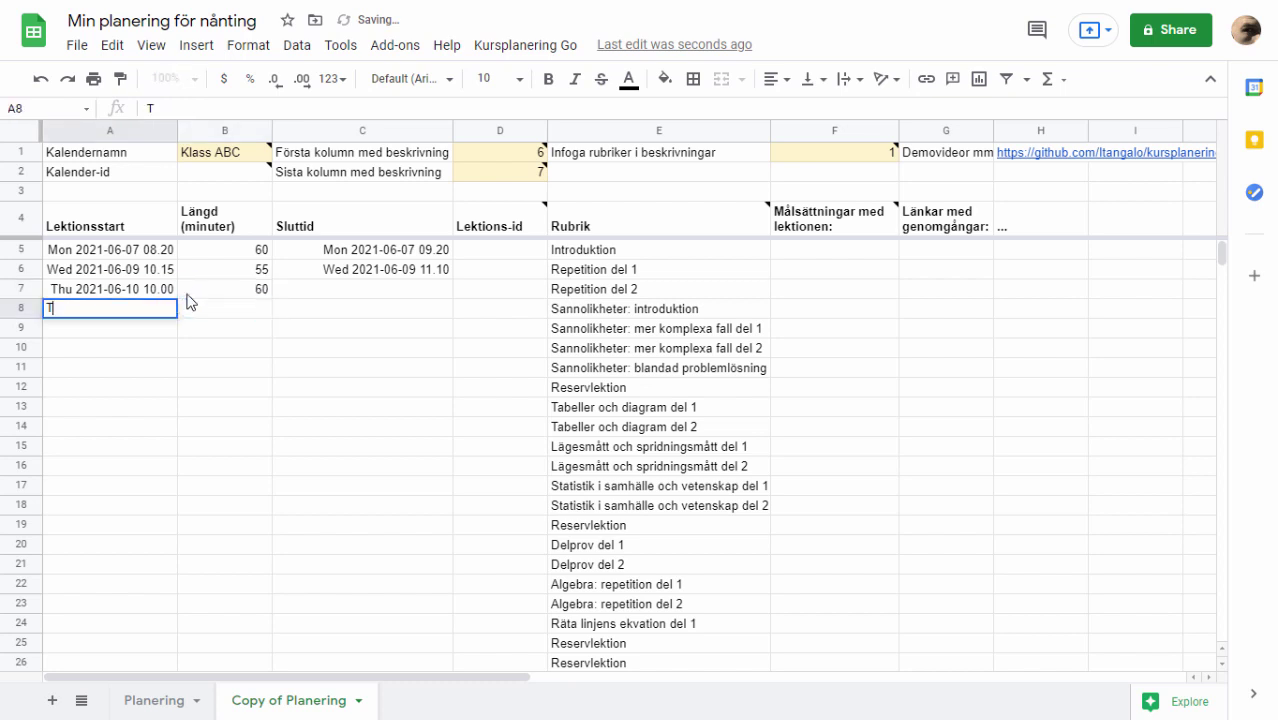
text(-0)
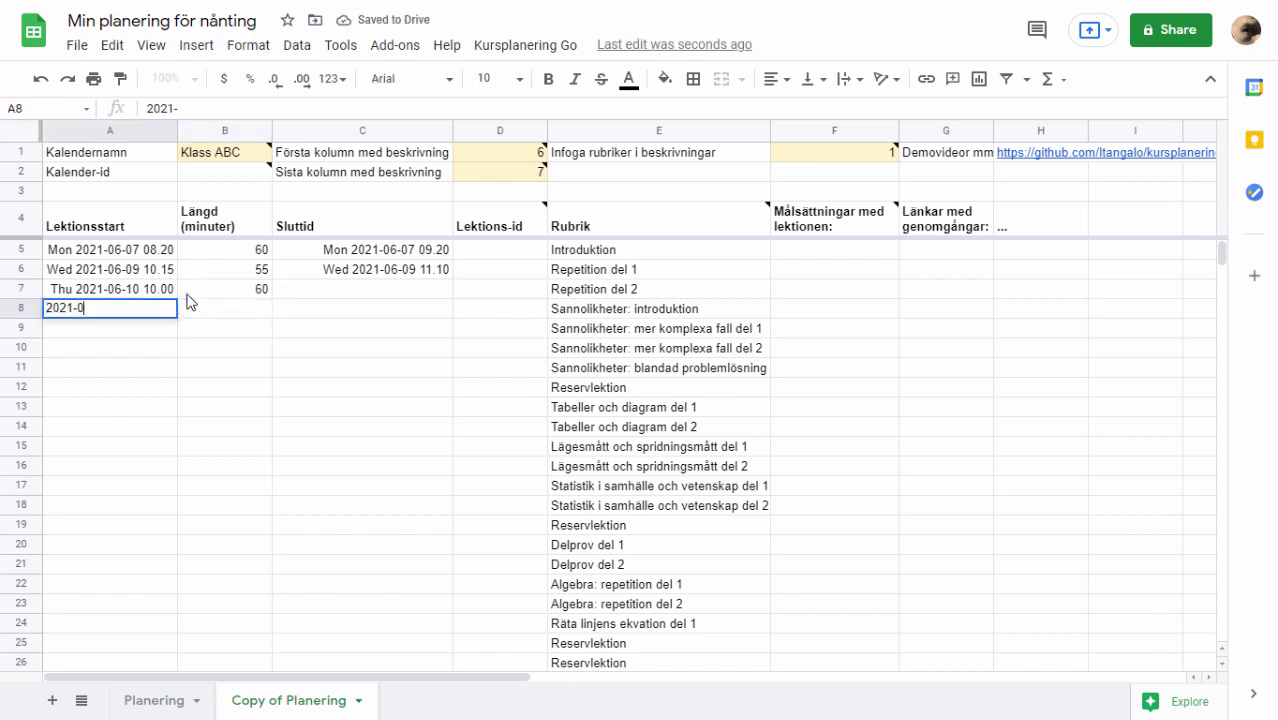
text(6-10 11.00)
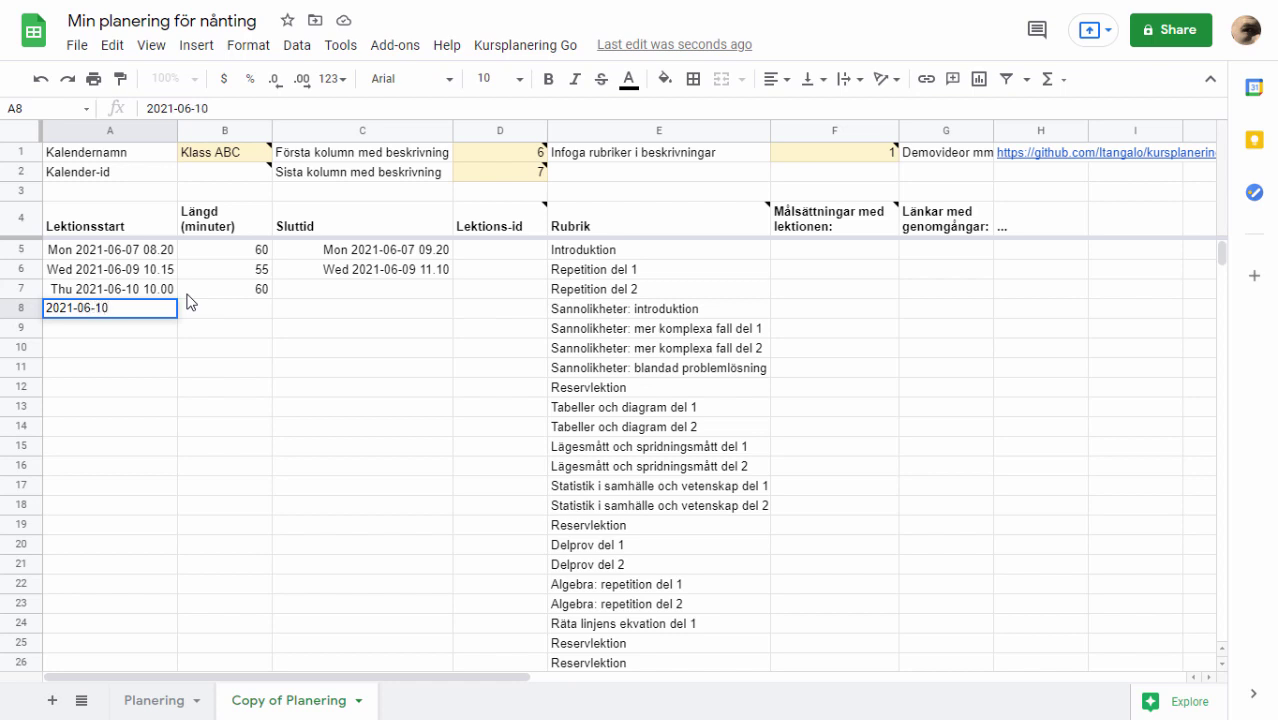
key(Return)
click(188, 302)
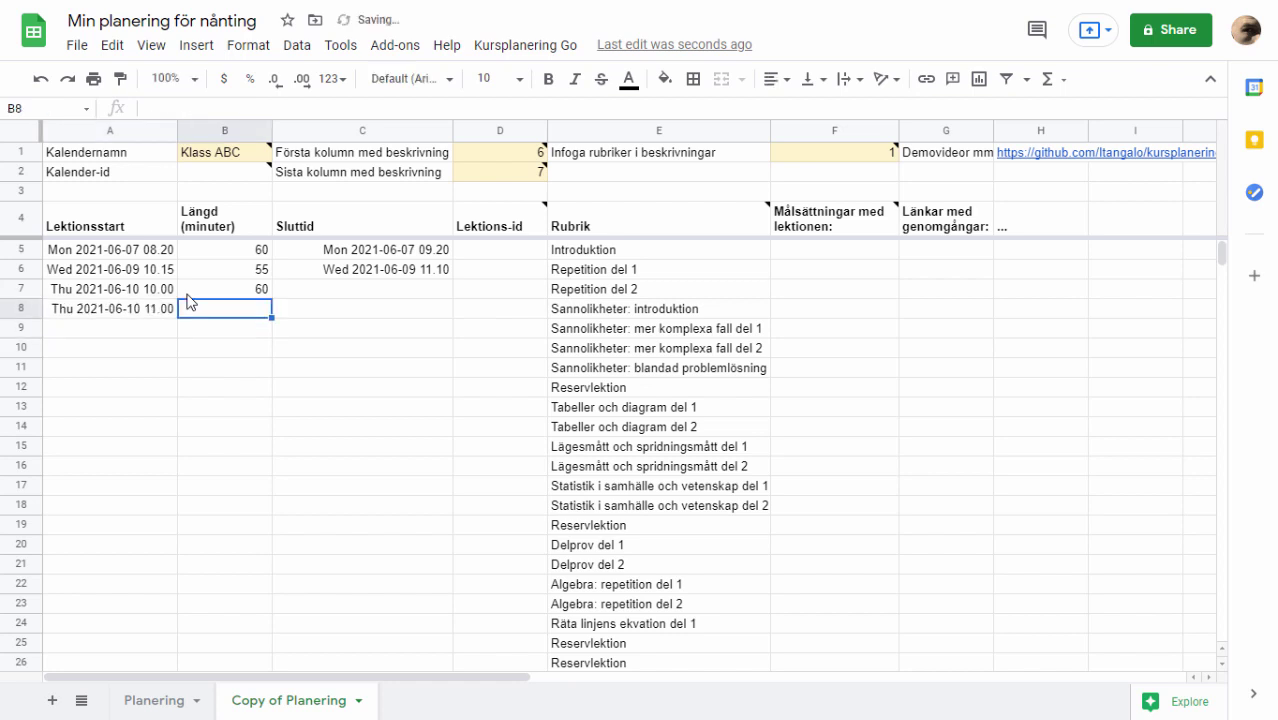
text(60)
key(Return)
- Copy the end time formula from C6 into C7:C8
key(Up)
key(Up)
key(Right)
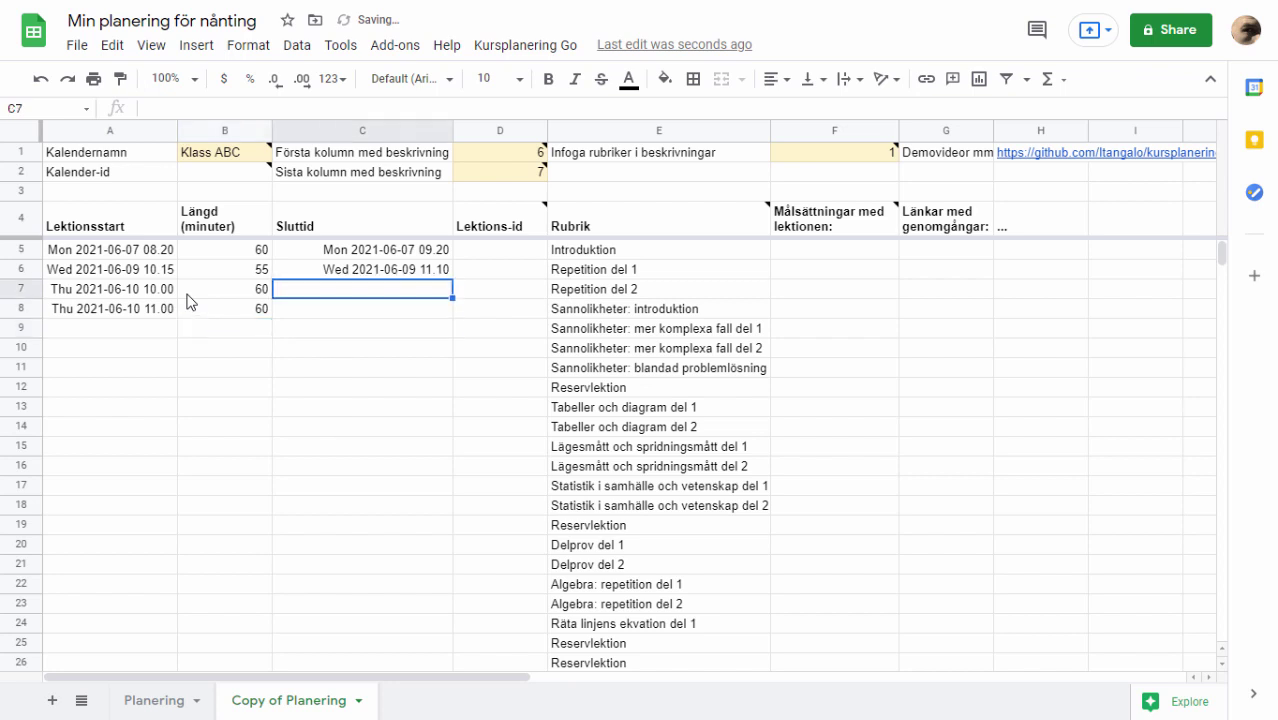
key(Up)
key(ctrl+c)
key(Down)
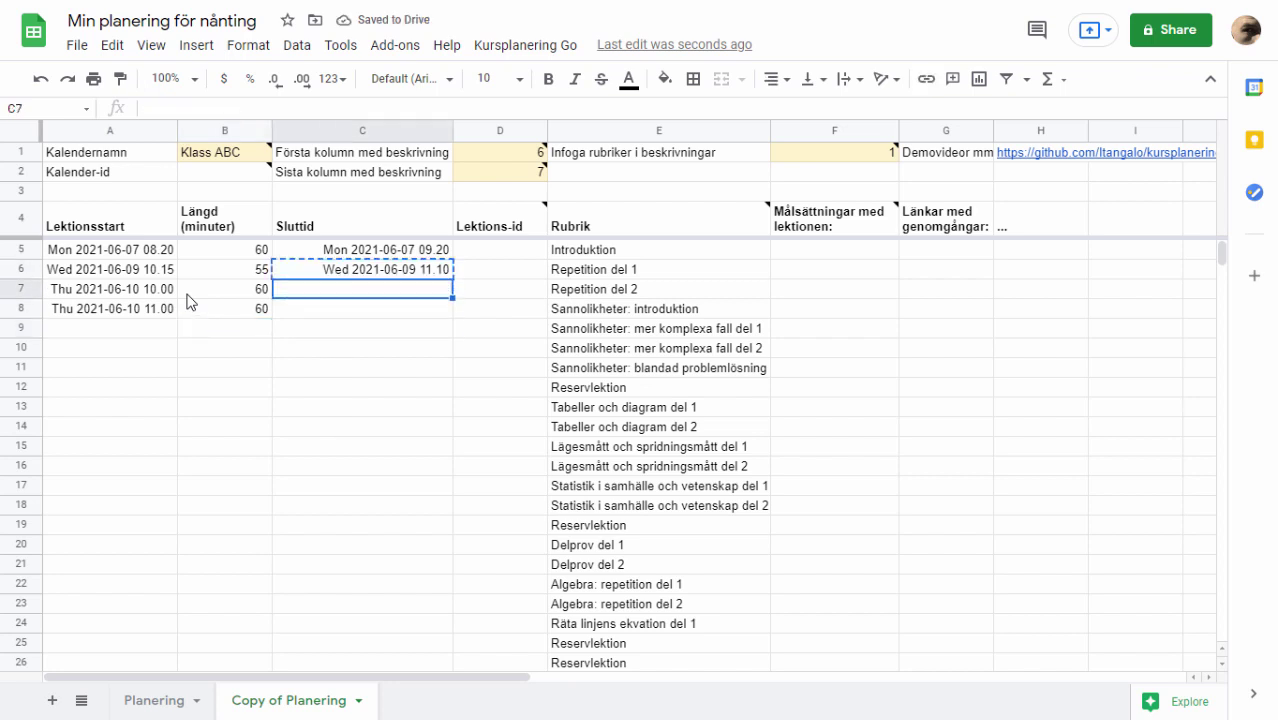
key(shift+Down)
key(ctrl+v)
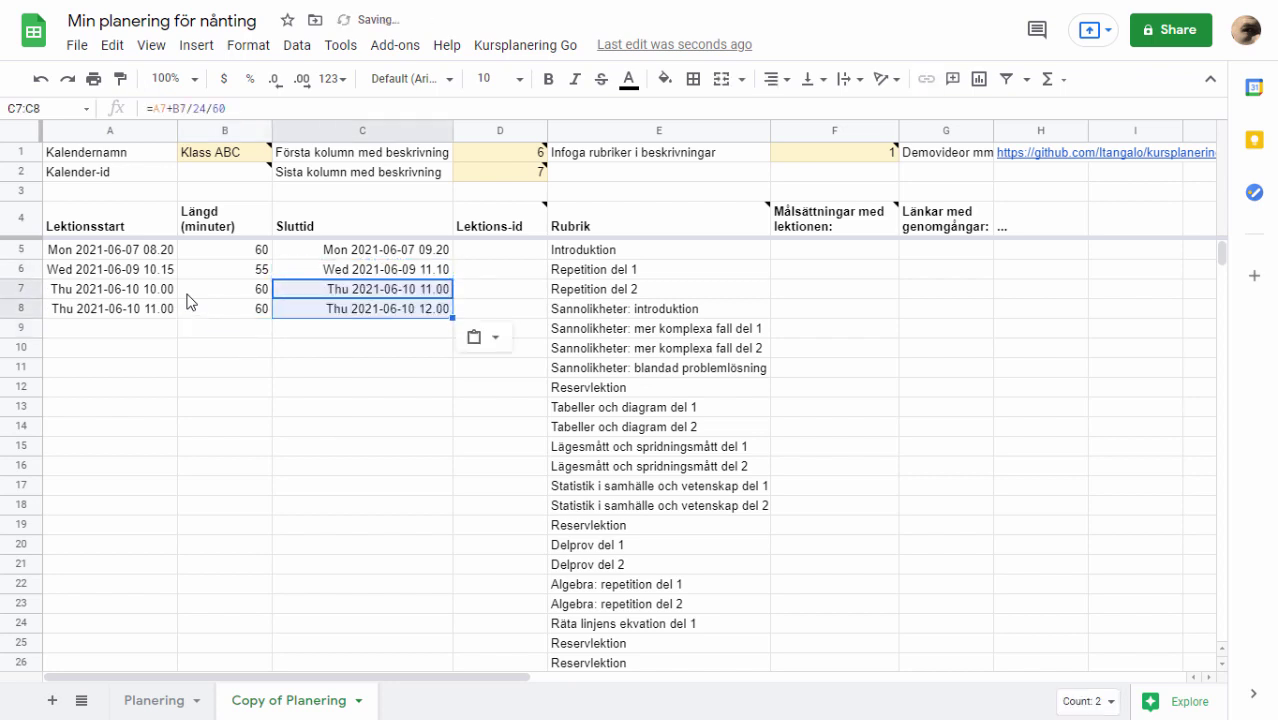
- Enter the formula =A5+7 in A9 to start the next lesson one week after the first
click(95, 326)
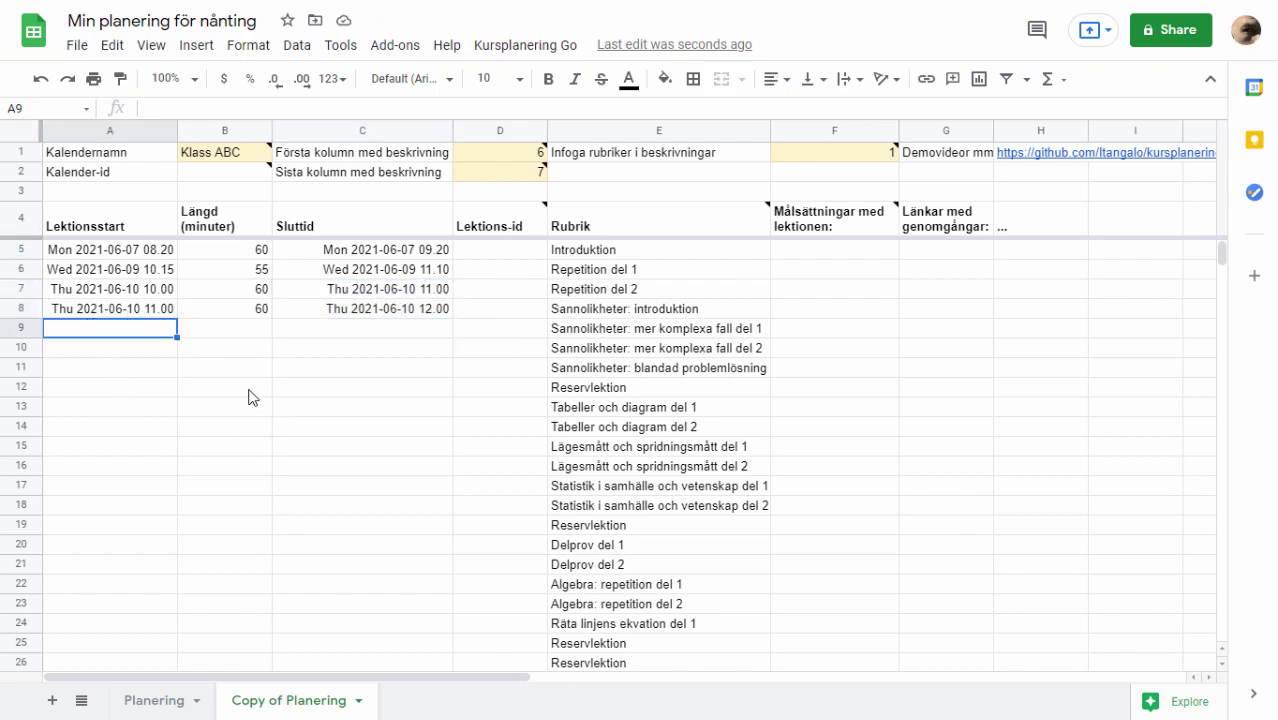
text(=)
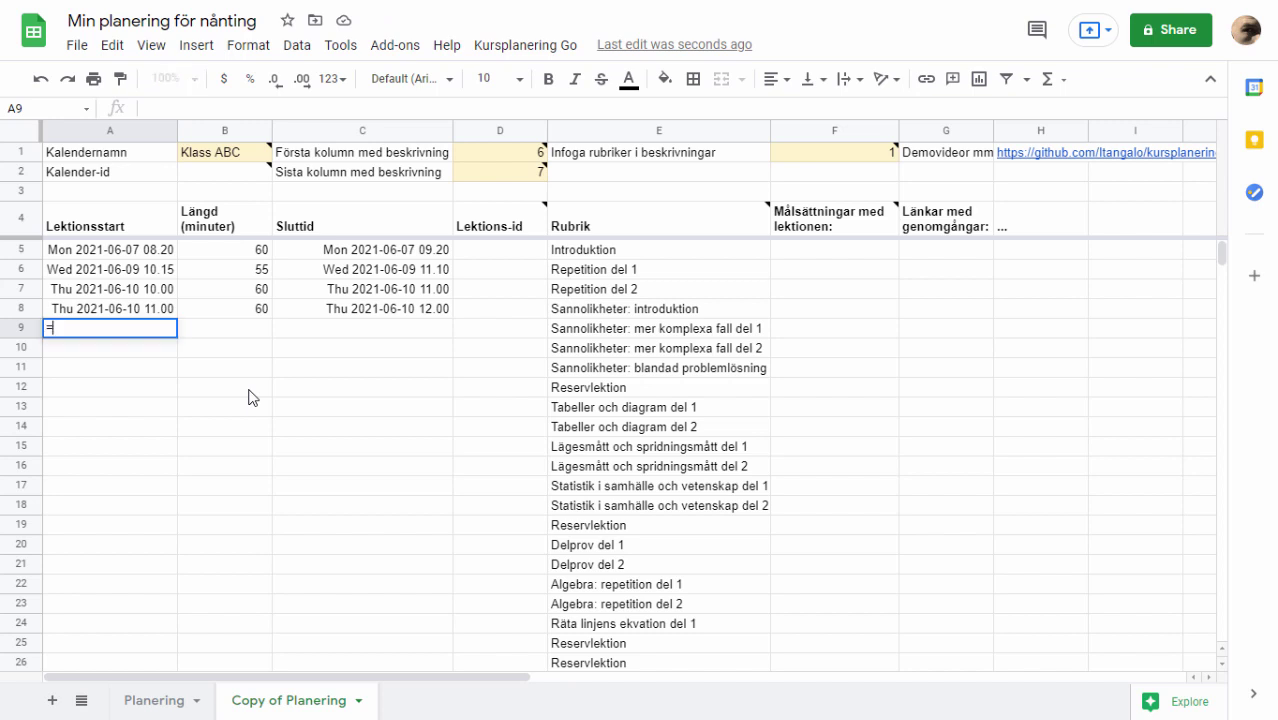
click(105, 252)
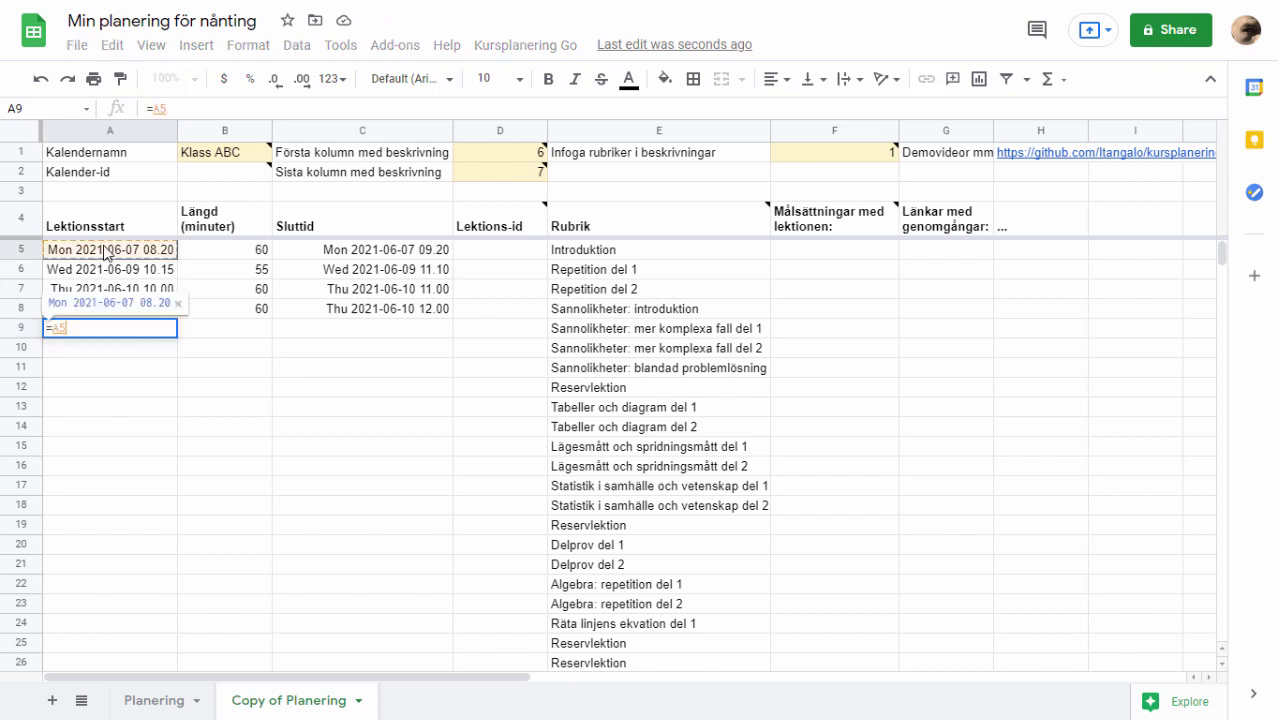
text(+7)
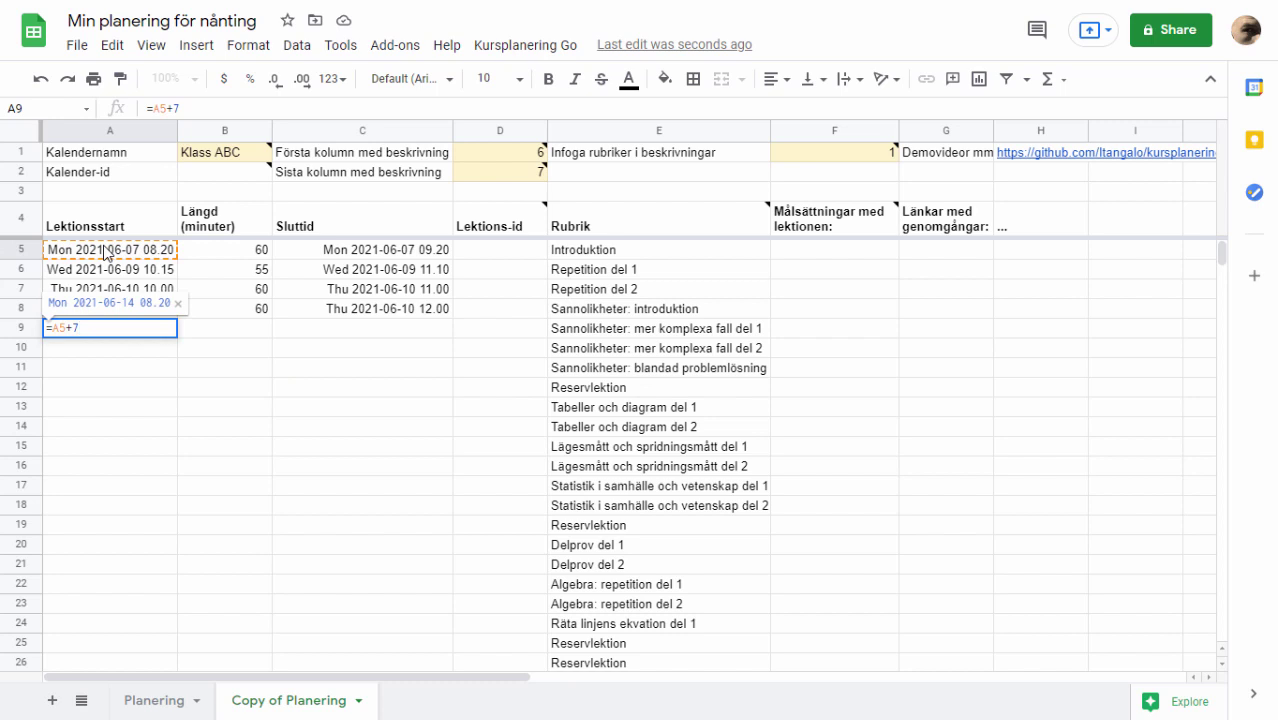
key(Return)
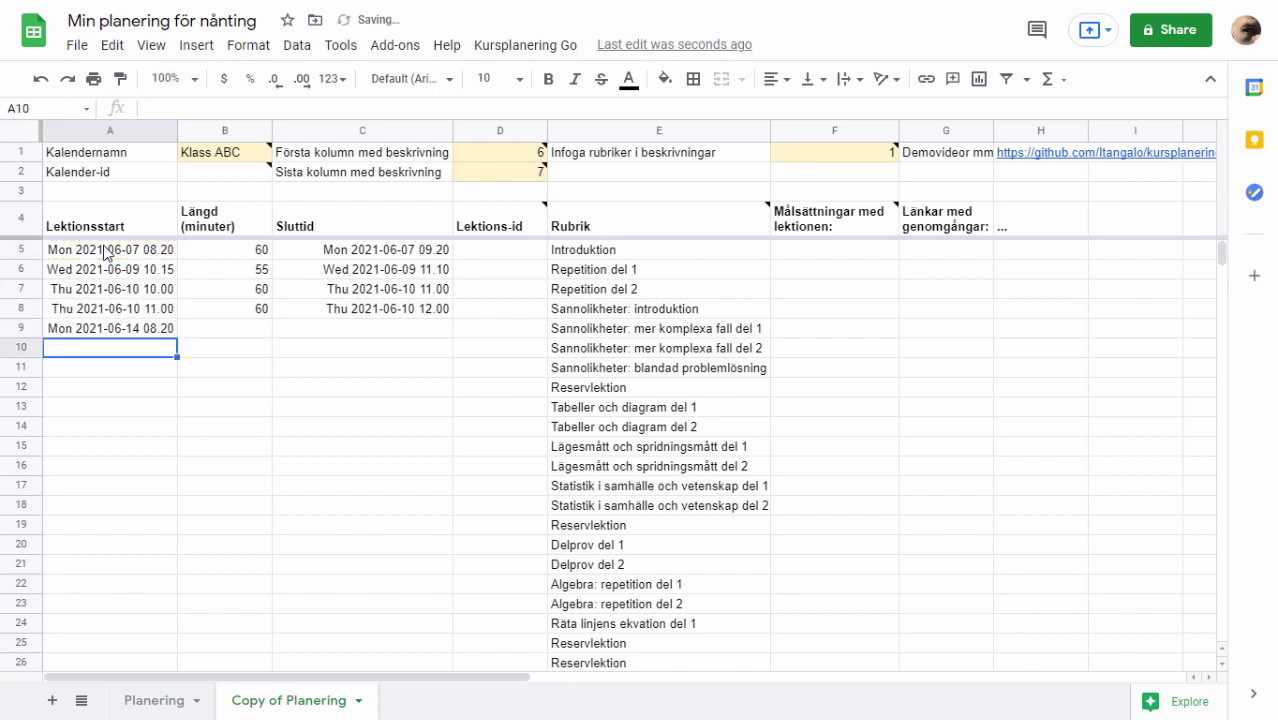
- Enter the formula =B5 in B9 to reuse the first lesson's length
key(Up)
key(Right)
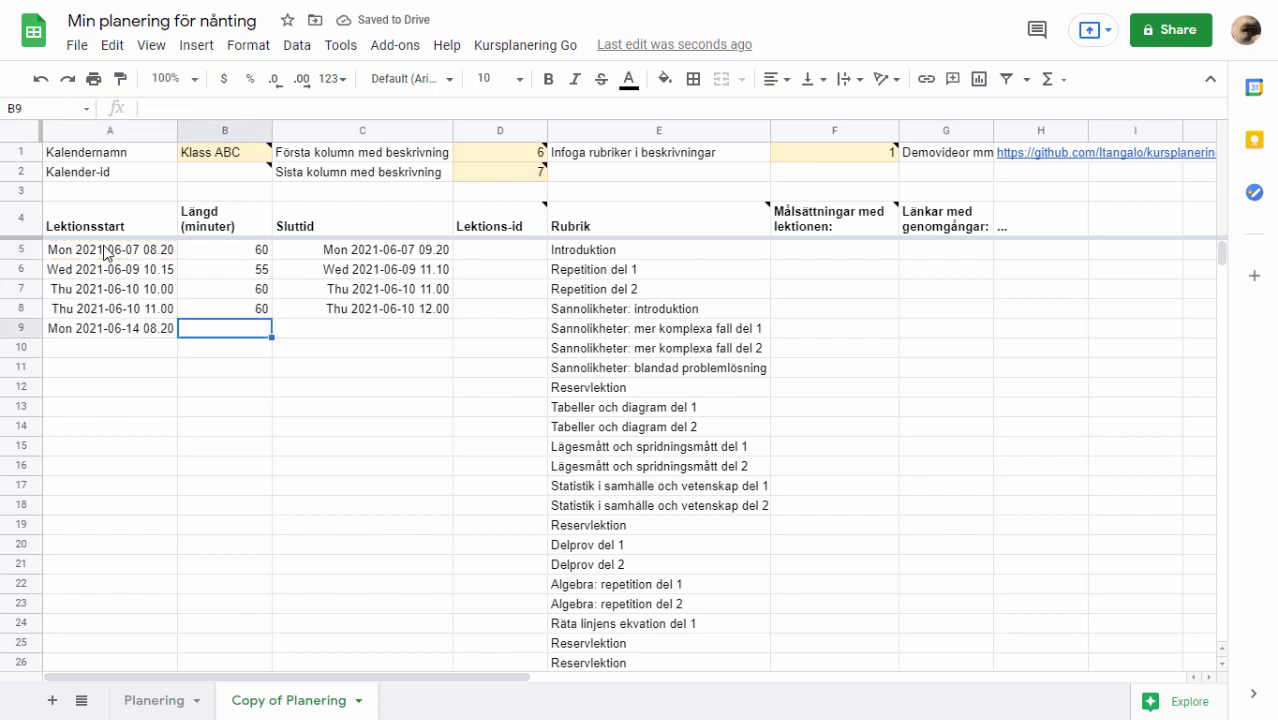
text(=)
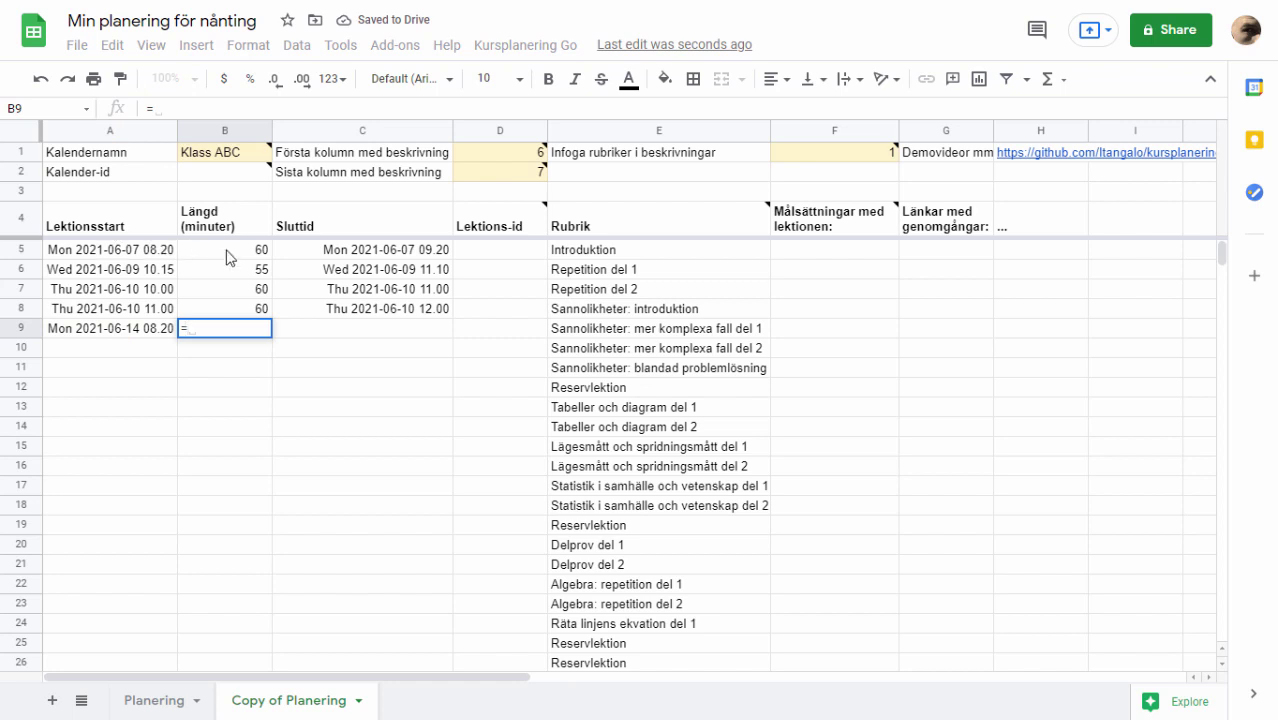
click(227, 255)
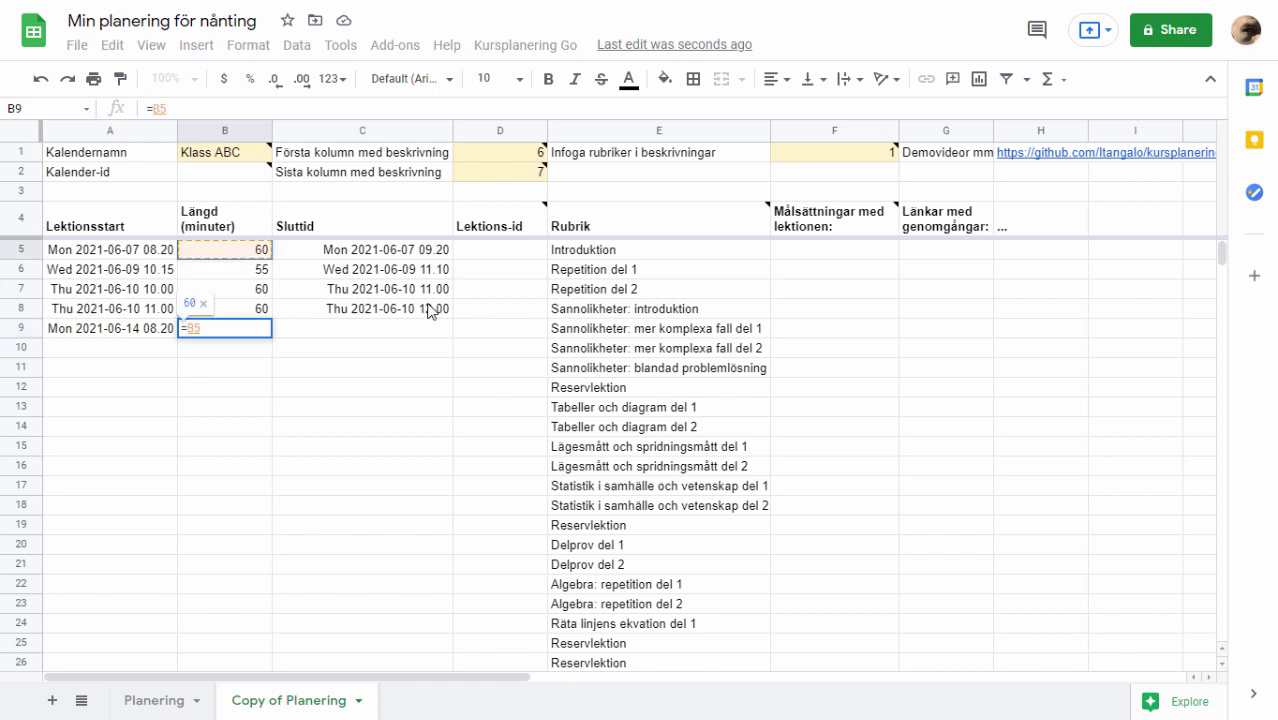
key(Return)
- Fill the start and length formulas in A9:B9 down through row 25
key(Up)
key(Left)
key(shift+Right)
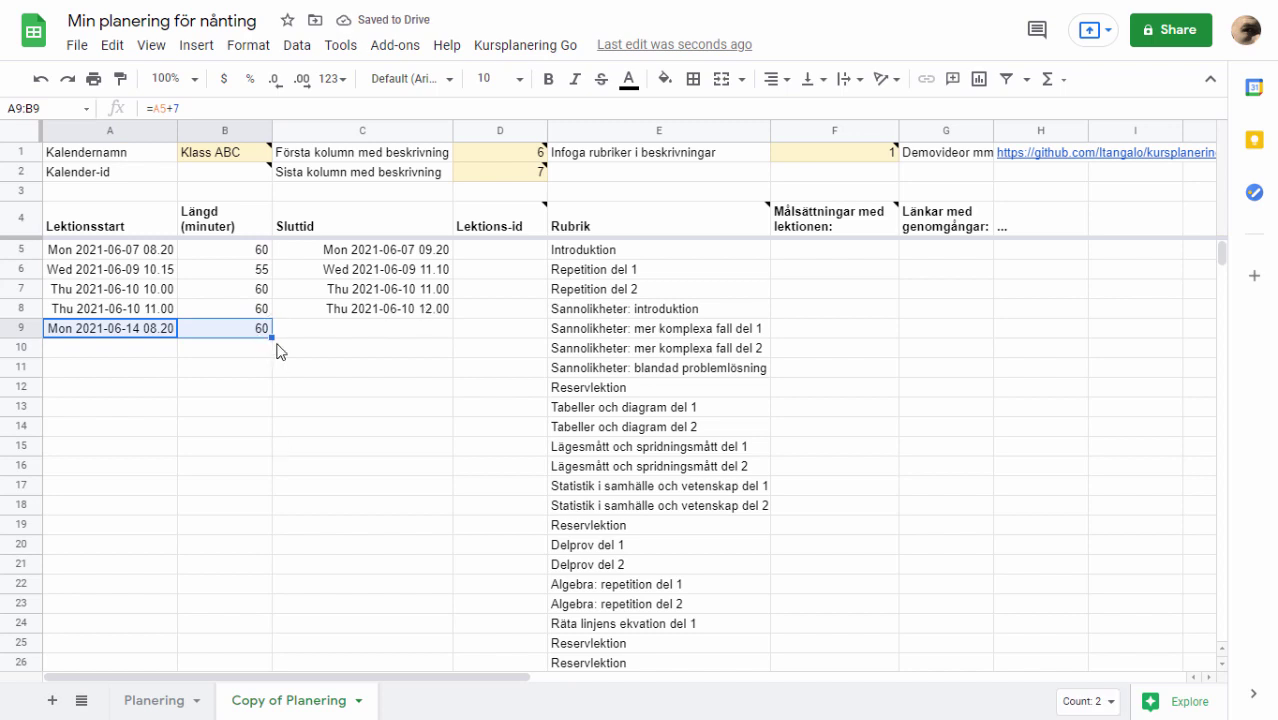
drag(271, 340, 317, 642)
scroll(478, 549, down, 3)
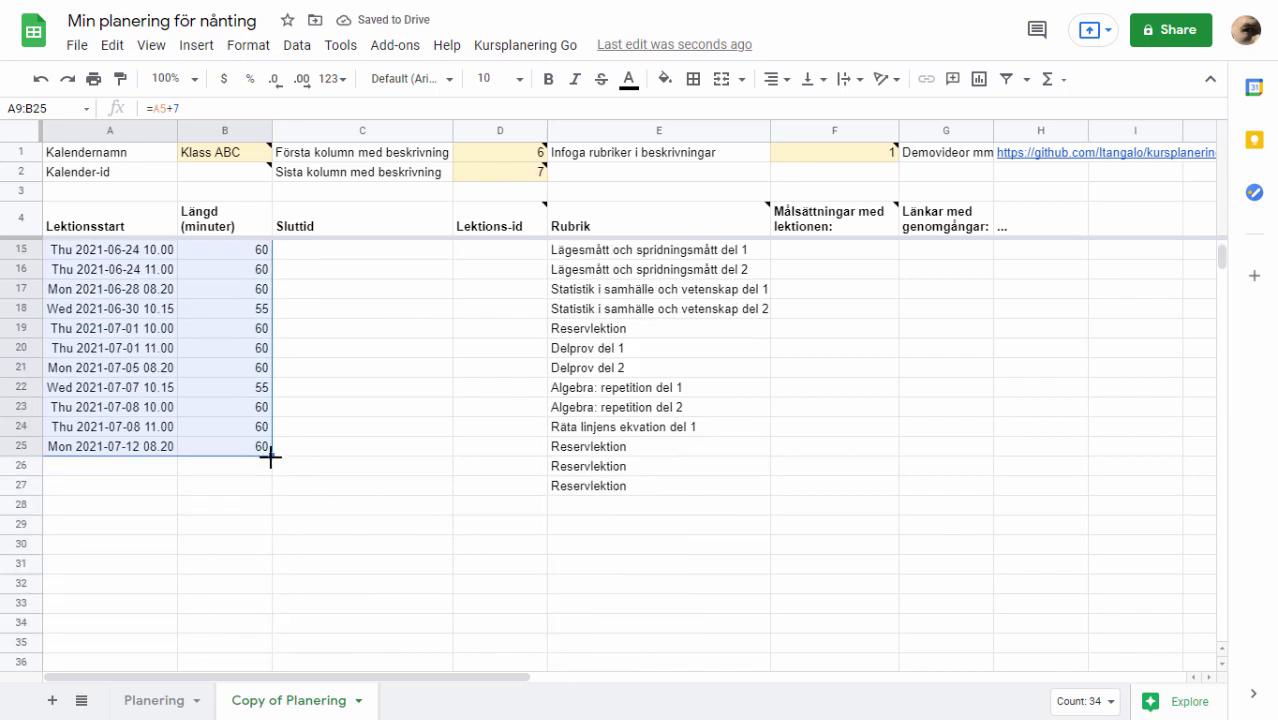
- Extend the start and length formulas in columns A and B through row 27, and fill the end time formula from C8 down to C27
drag(271, 455, 276, 490)
scroll(292, 447, up, 3)
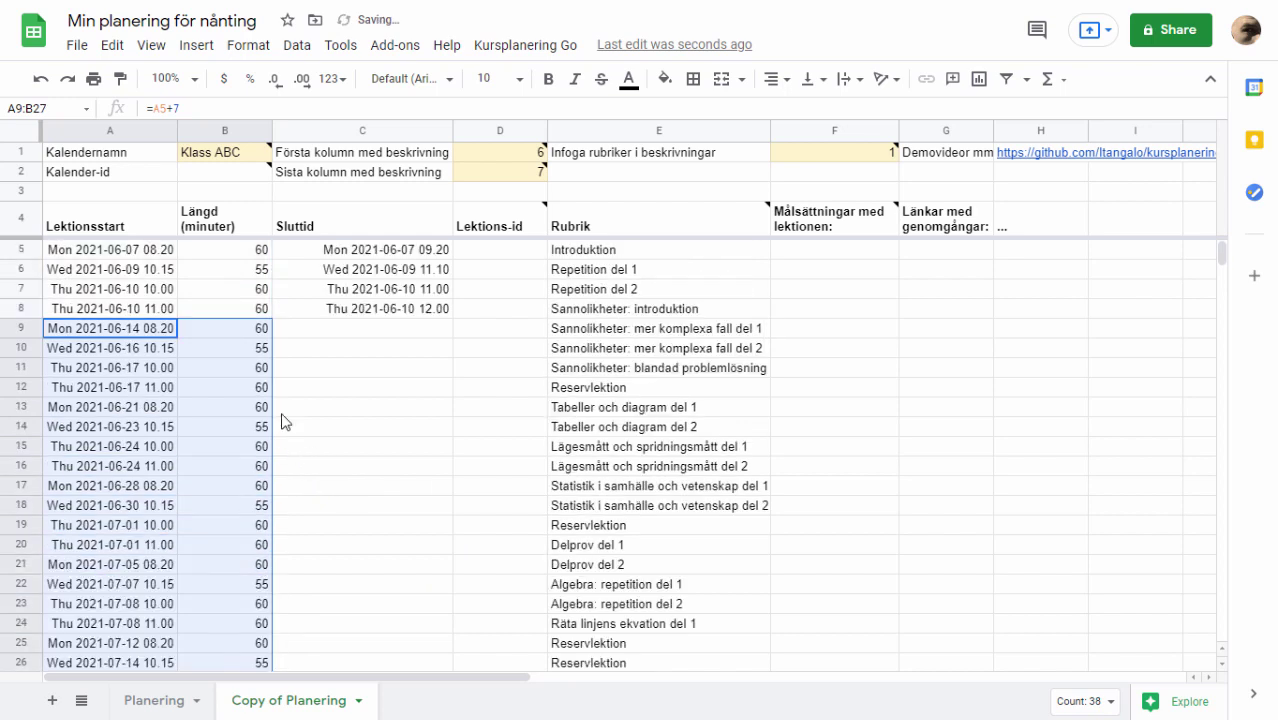
click(322, 309)
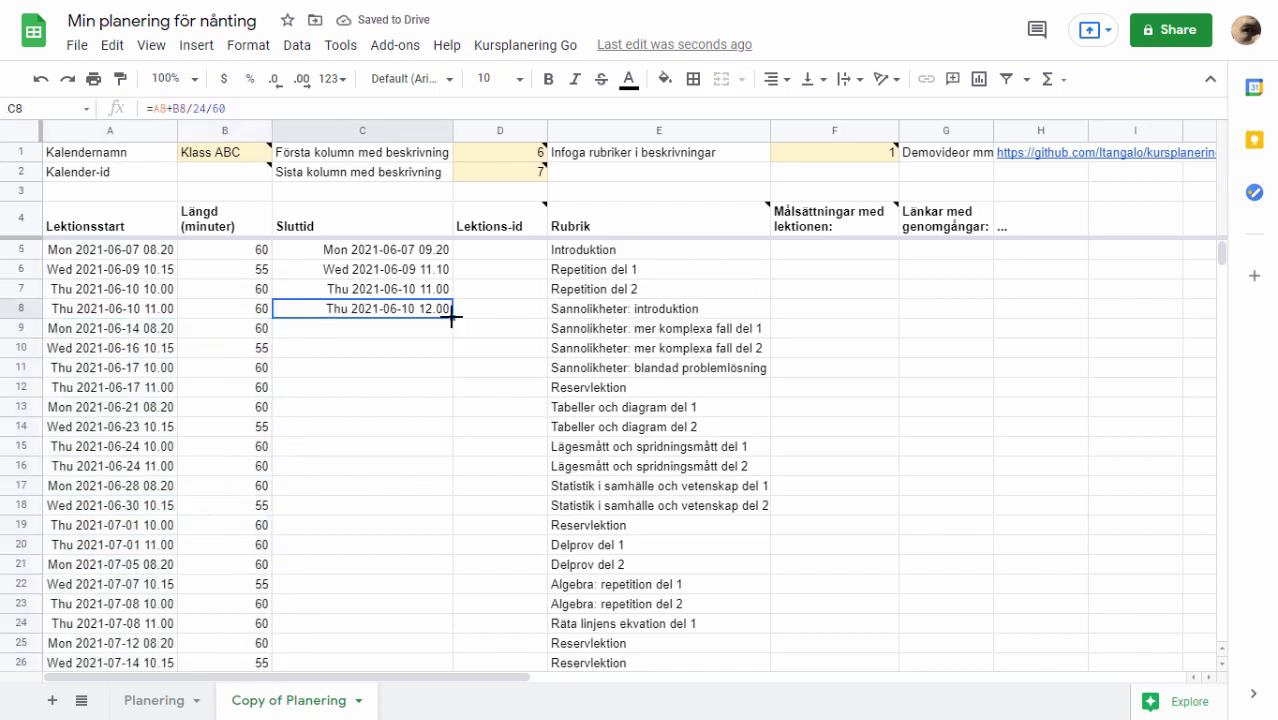
drag(449, 314, 453, 590)
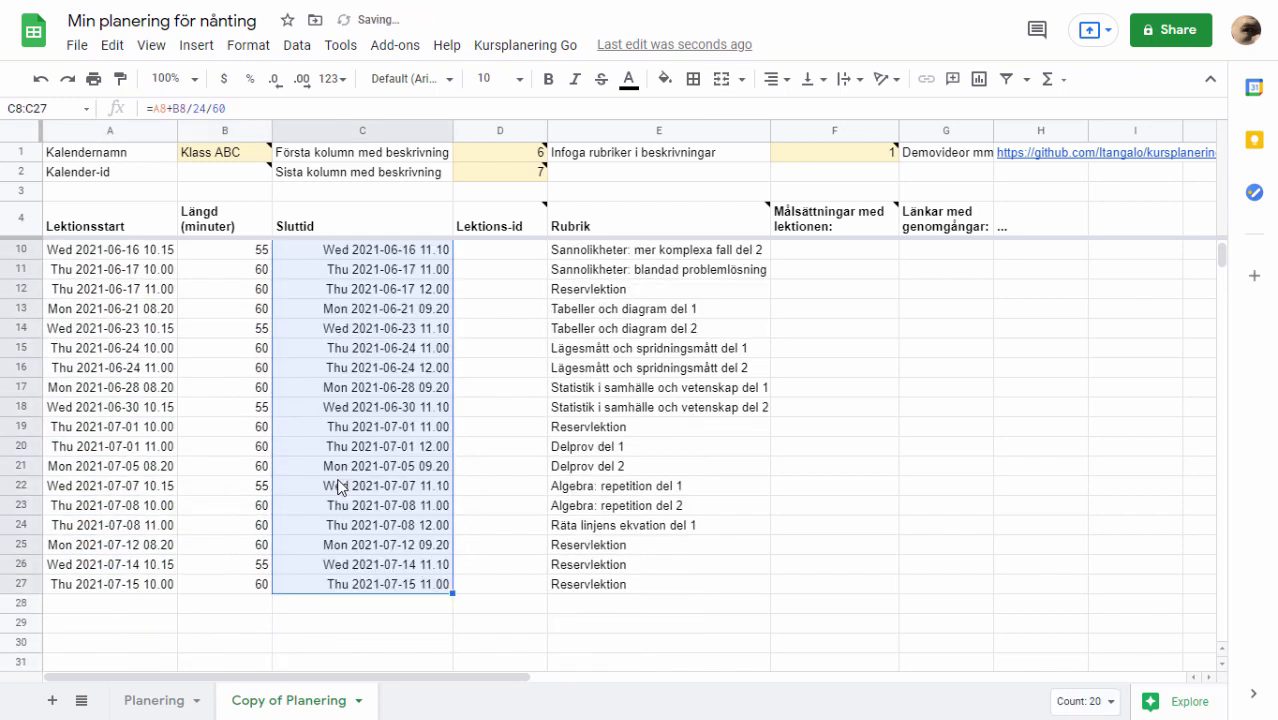
scroll(257, 345, up, 3)
click(190, 292)
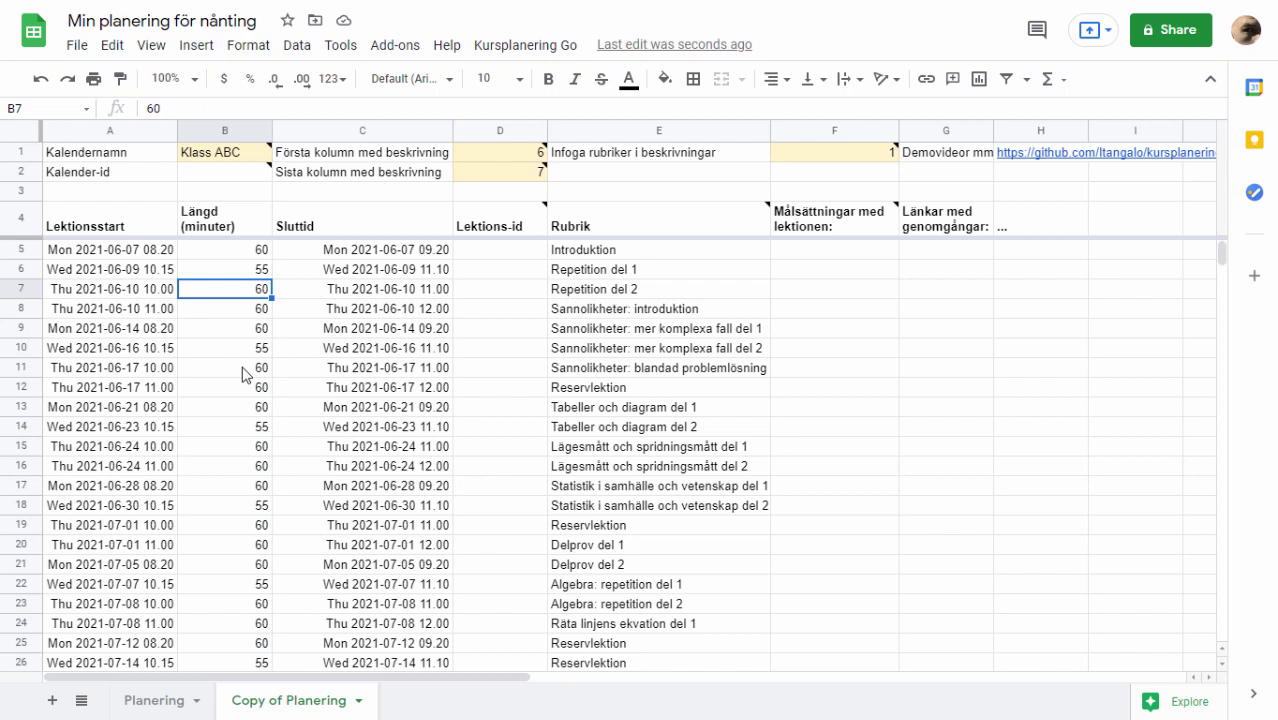
click(618, 436)
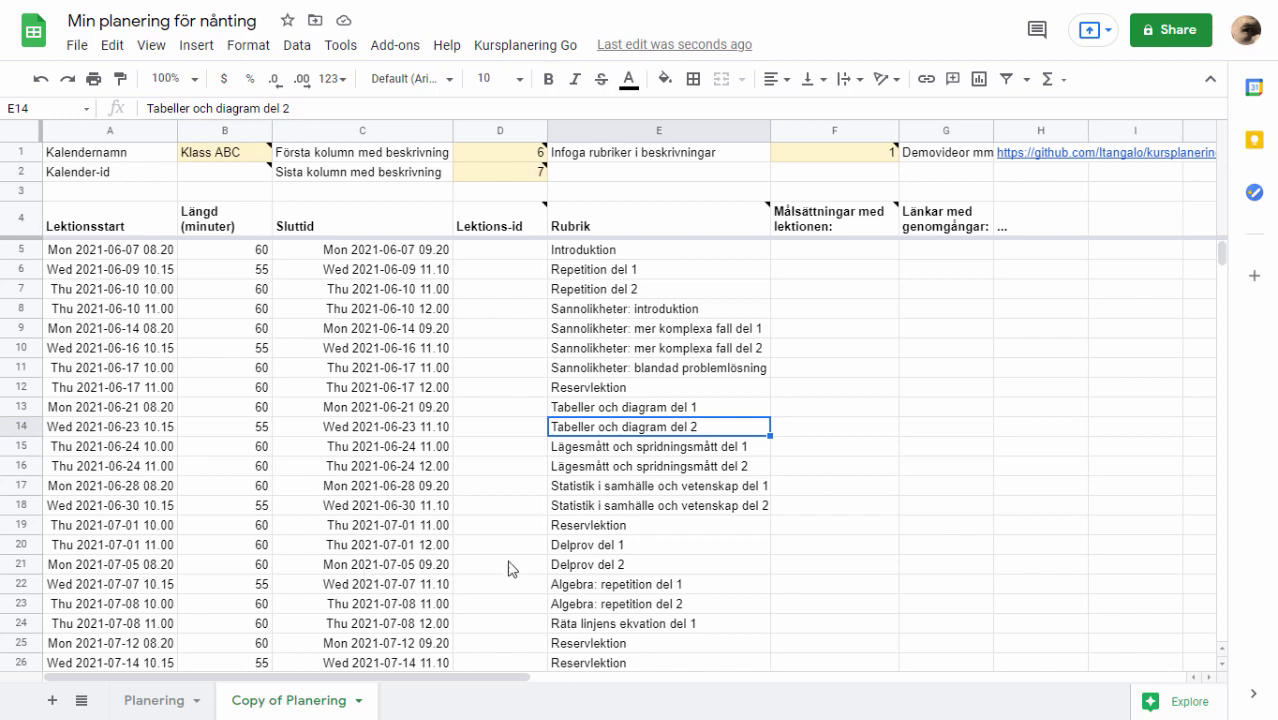
- Try clearing the lesson start in A16 to check its effect on the following weeks' start times, and undo the deletion
scroll(195, 398, down, 2)
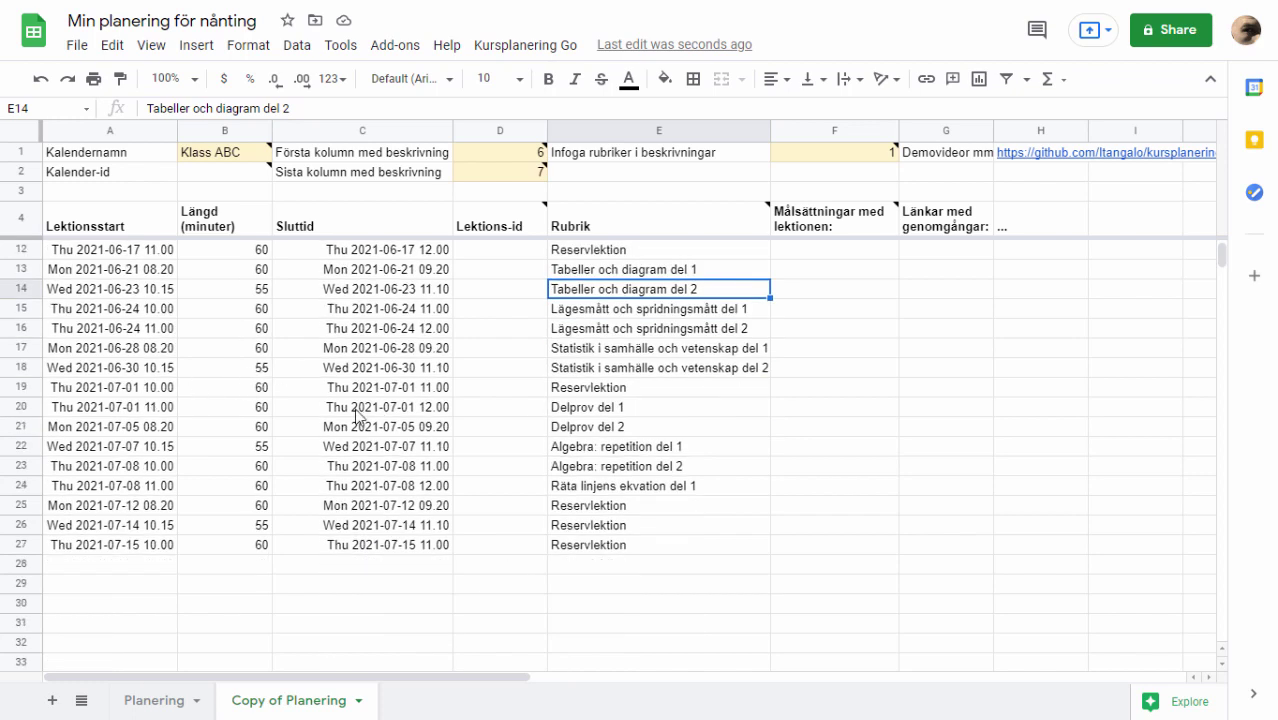
click(123, 328)
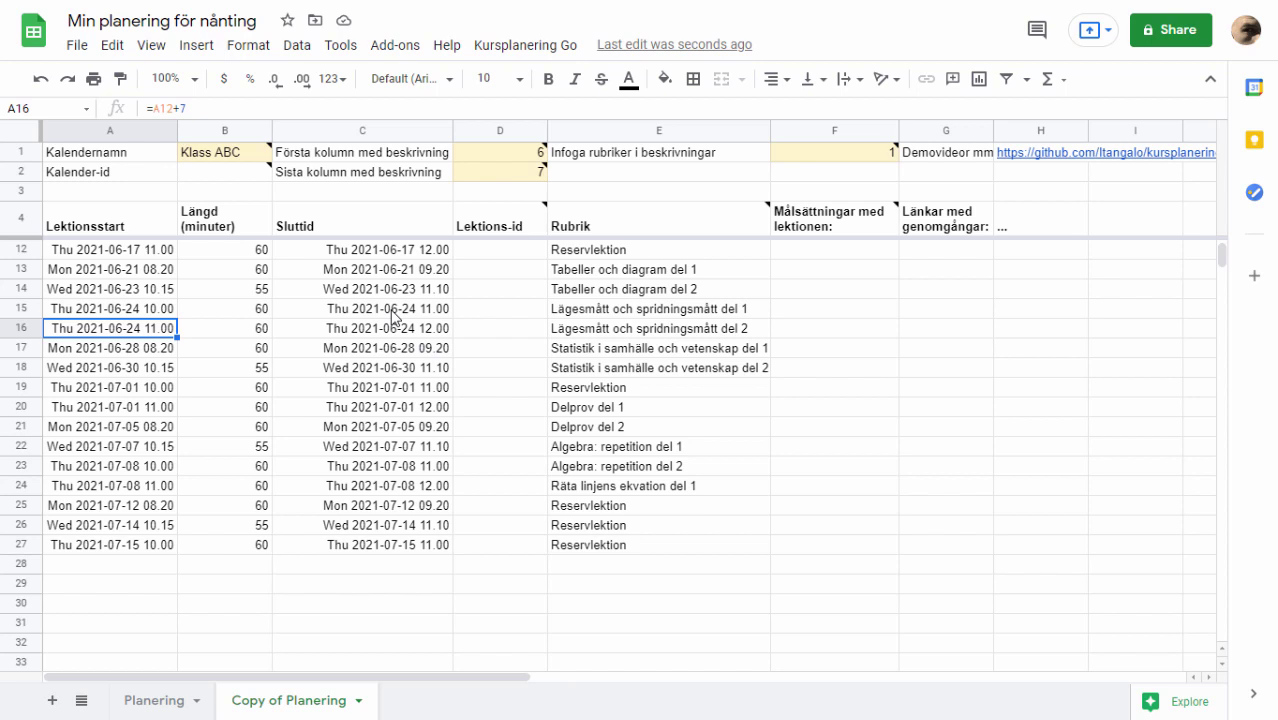
key(Delete)
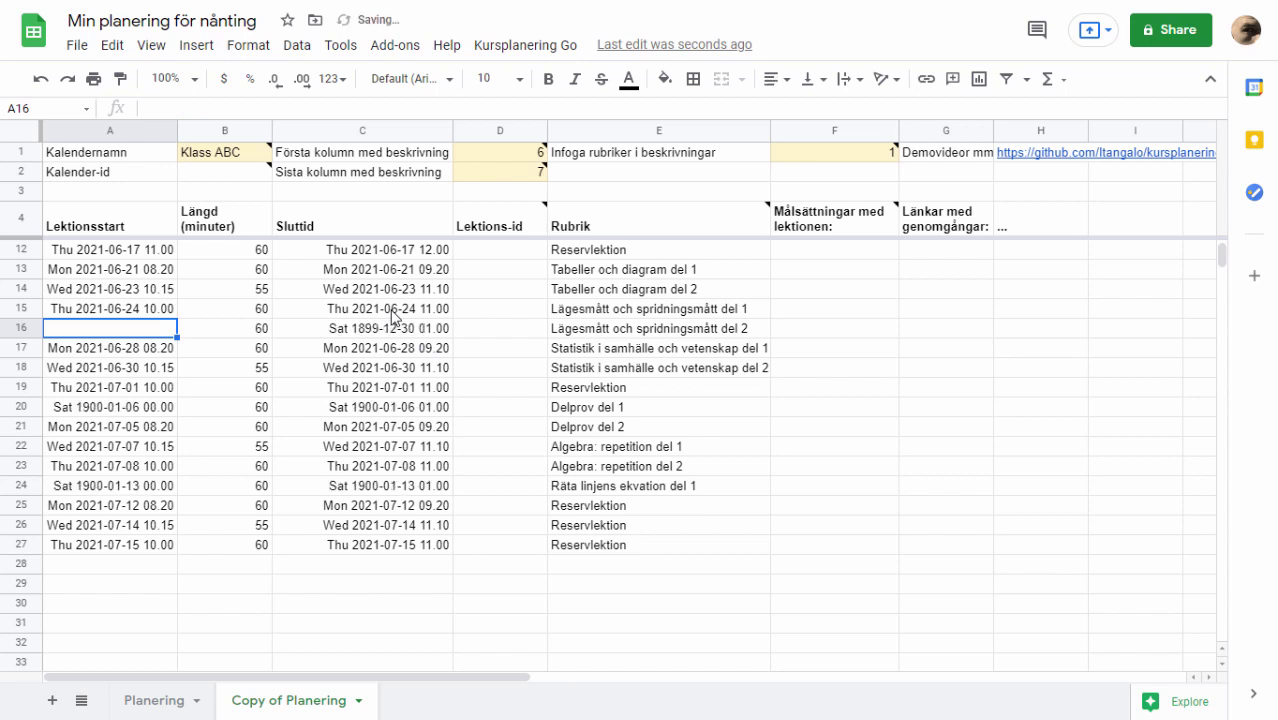
click(141, 396)
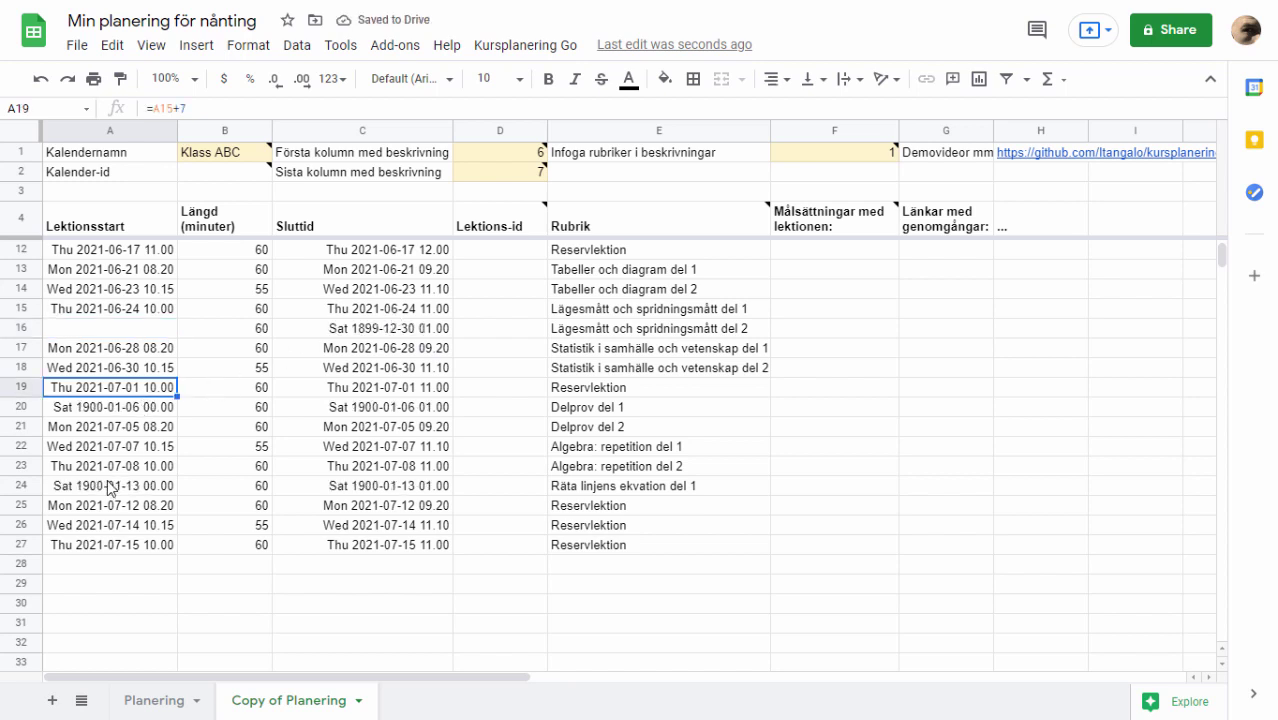
drag(106, 483, 118, 466)
click(128, 332)
key(ctrl+z)
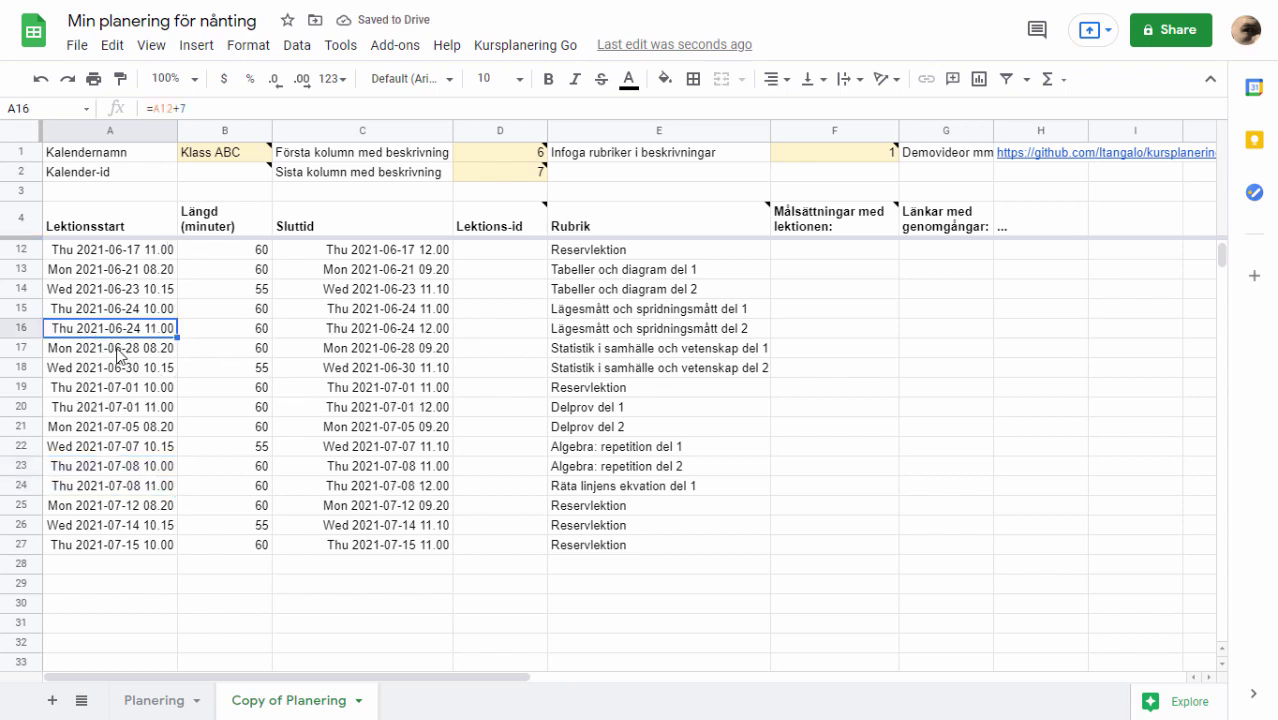
- Replace the start time formulas in A17:A27 with their fixed values by copying the range and pasting values only in place
drag(118, 355, 165, 556)
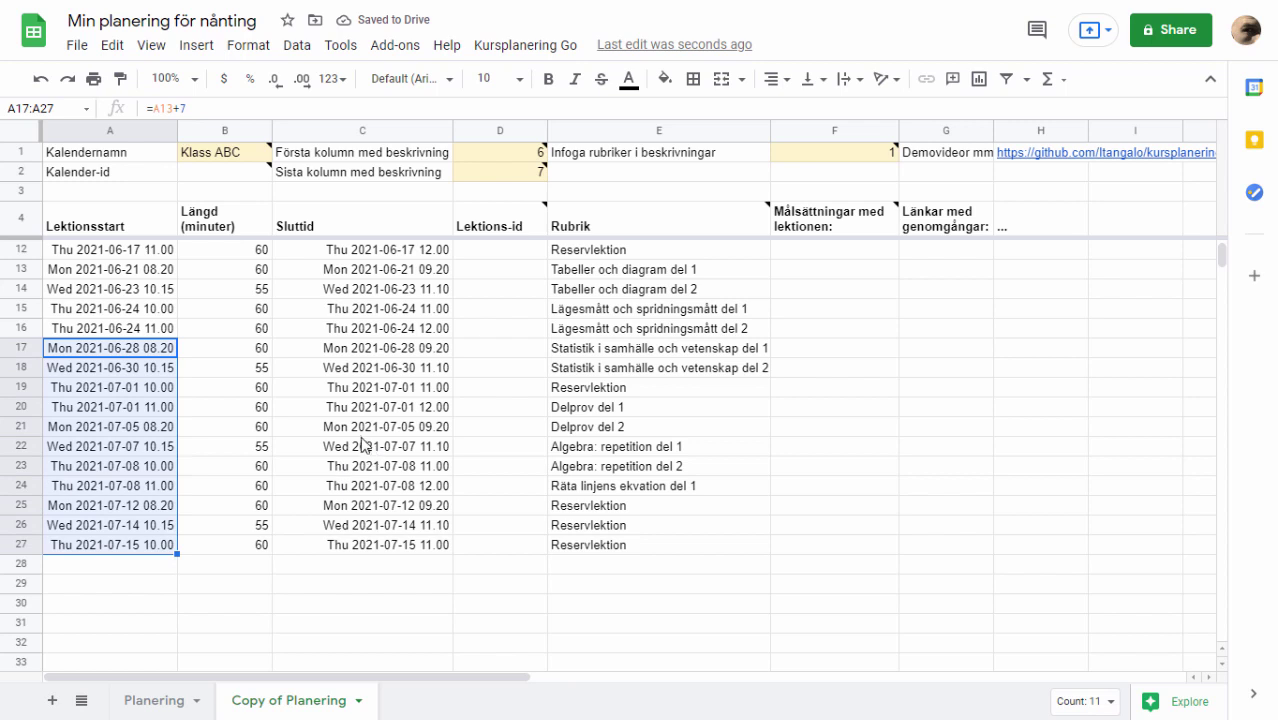
key(ctrl+c)
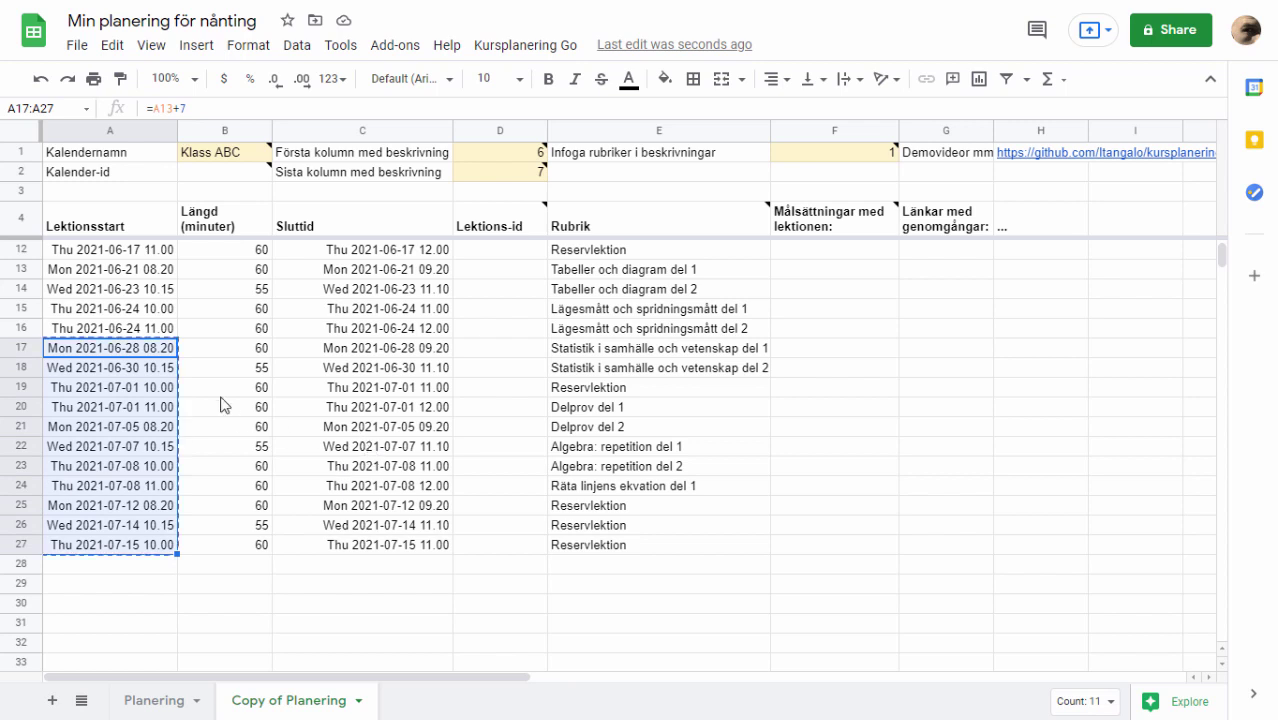
click(110, 350)
right_click(111, 351)
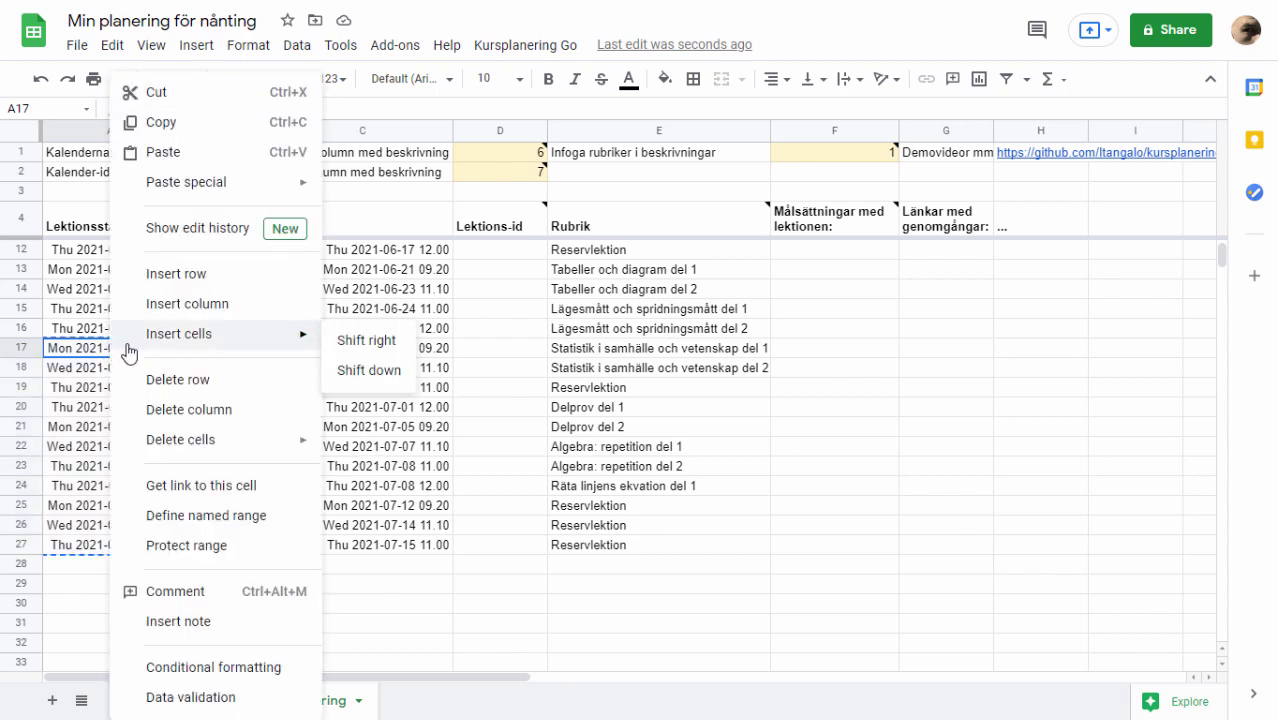
mouse_move(240, 188)
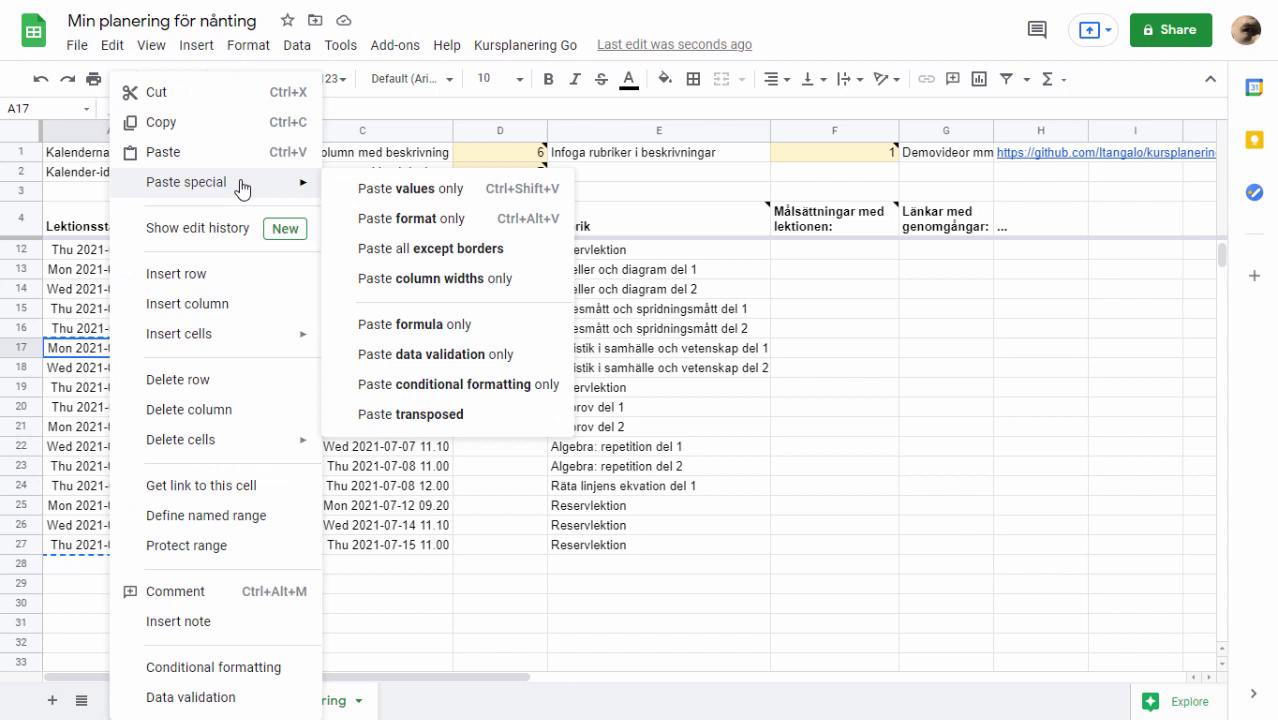
click(428, 188)
- Examine the contents of several converted start times in column A between rows 17 and 24, and of the first lesson's start in A5
click(134, 407)
click(152, 352)
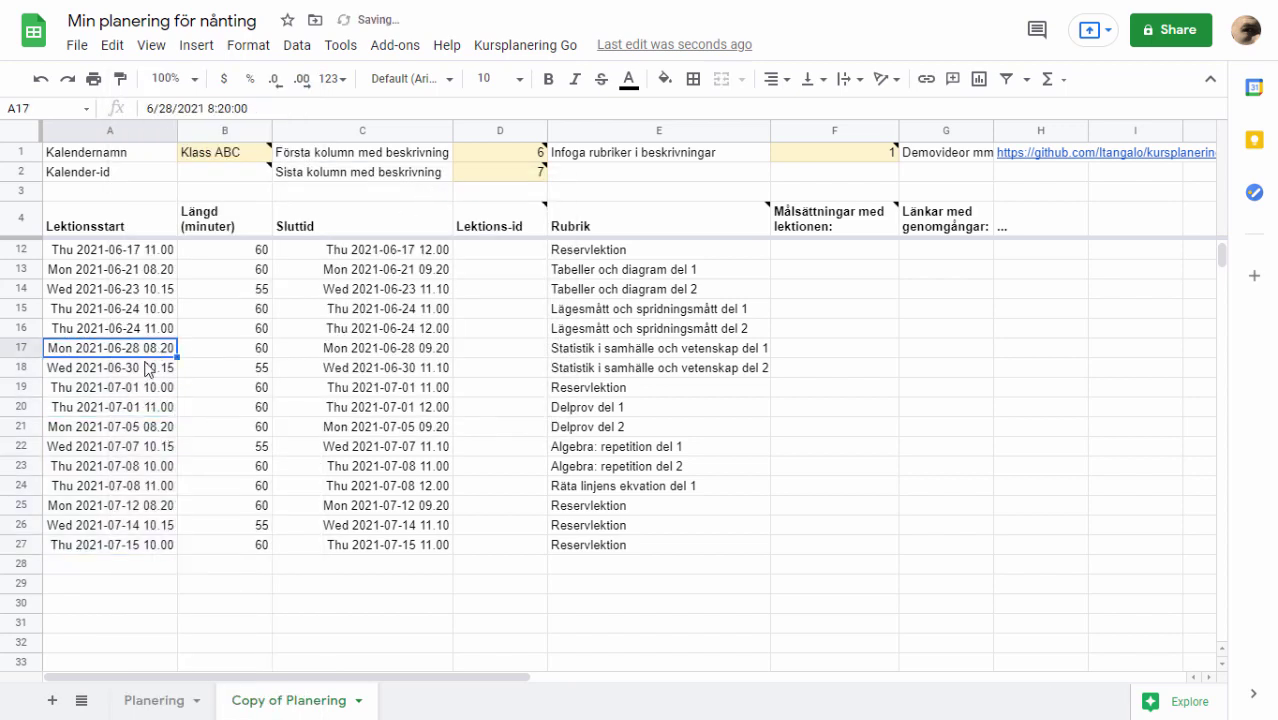
click(148, 387)
click(128, 447)
click(125, 487)
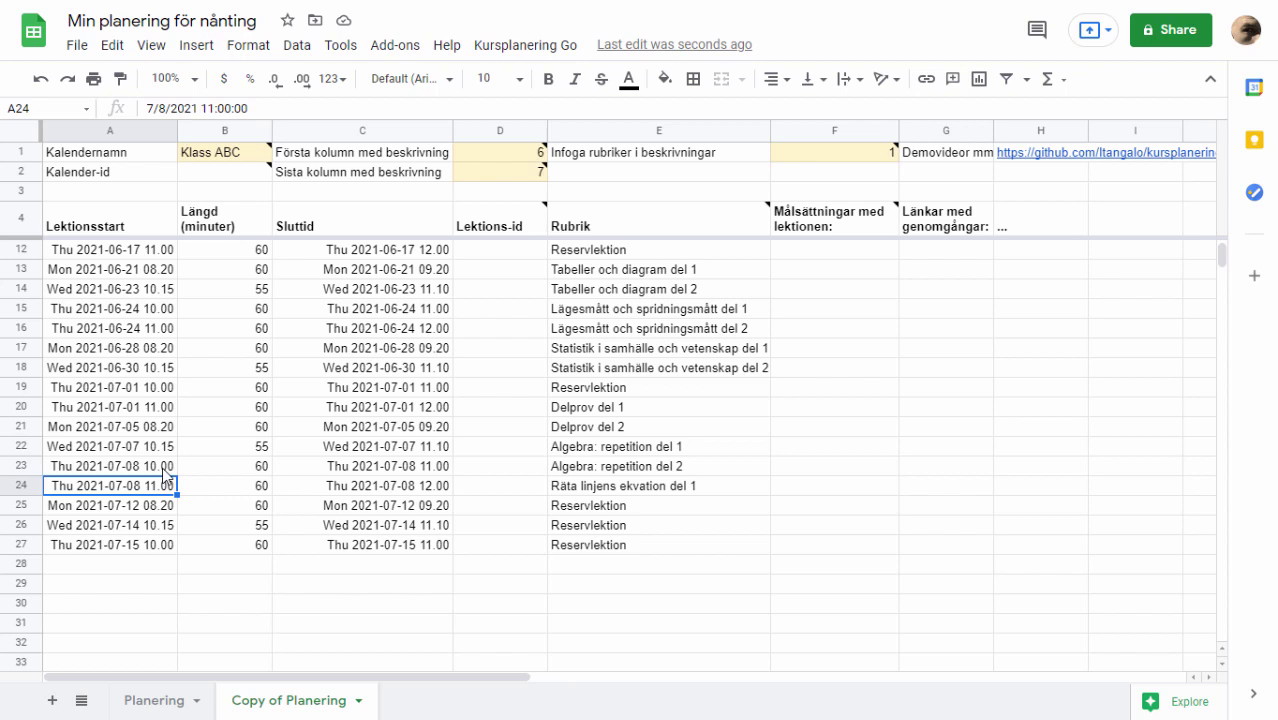
scroll(162, 467, up, 3)
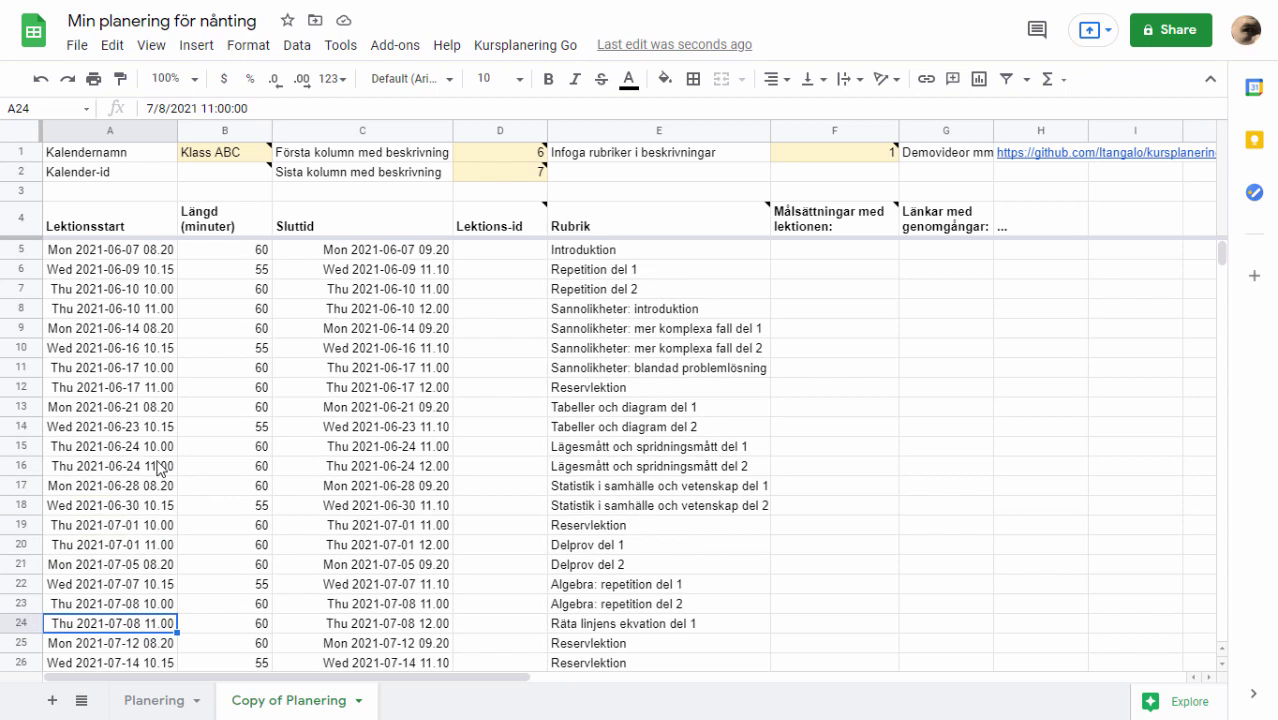
click(135, 256)
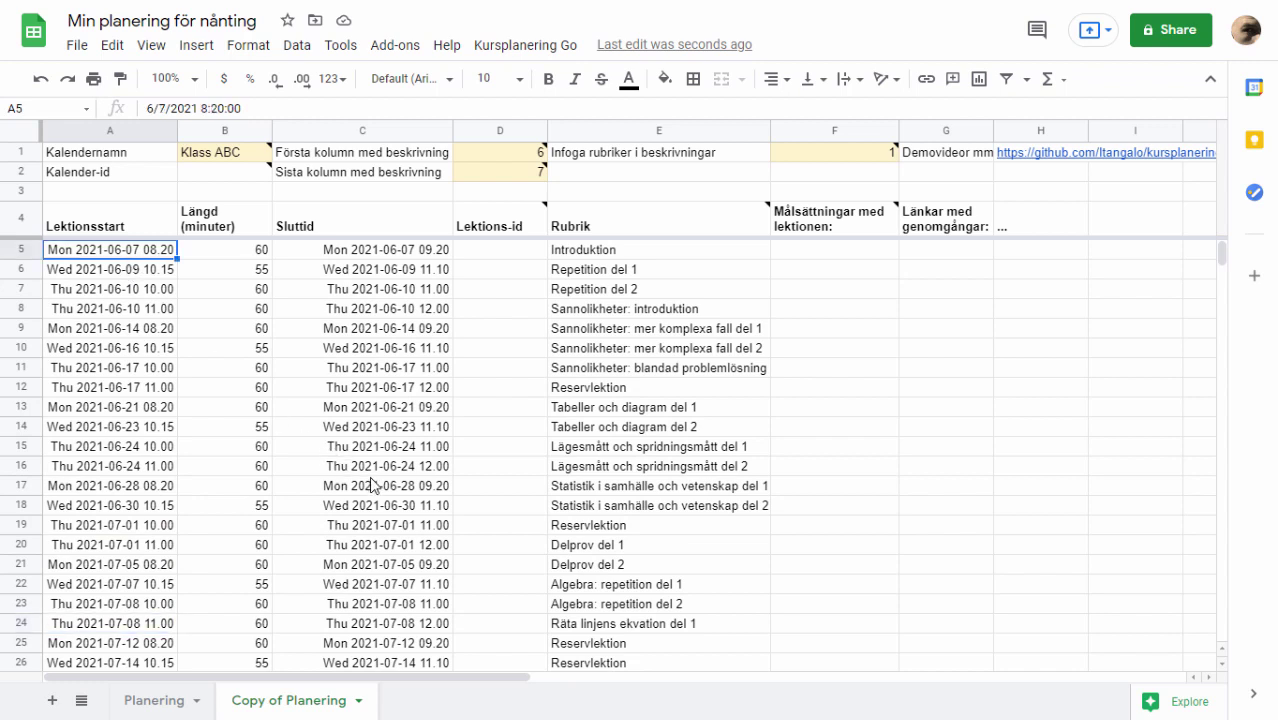